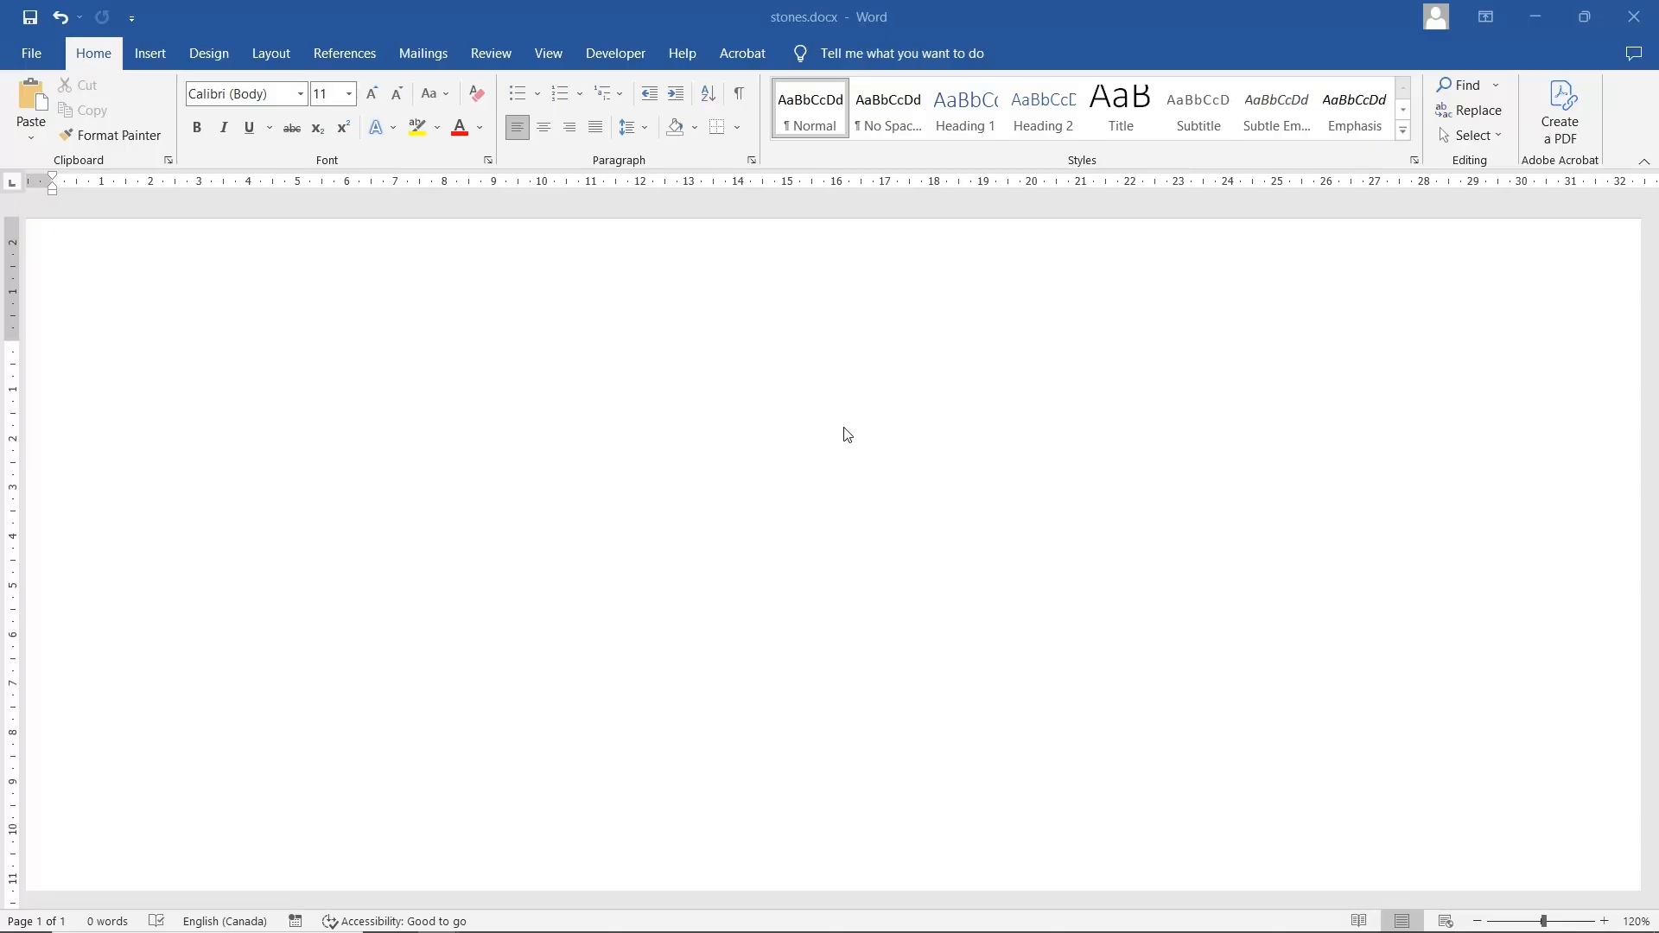
- Draw an oval about 5.5 cm wide and 4.29 cm high on the page and shift it slightly left and down
{"action": "left_click", "coordinate": [150, 56]}
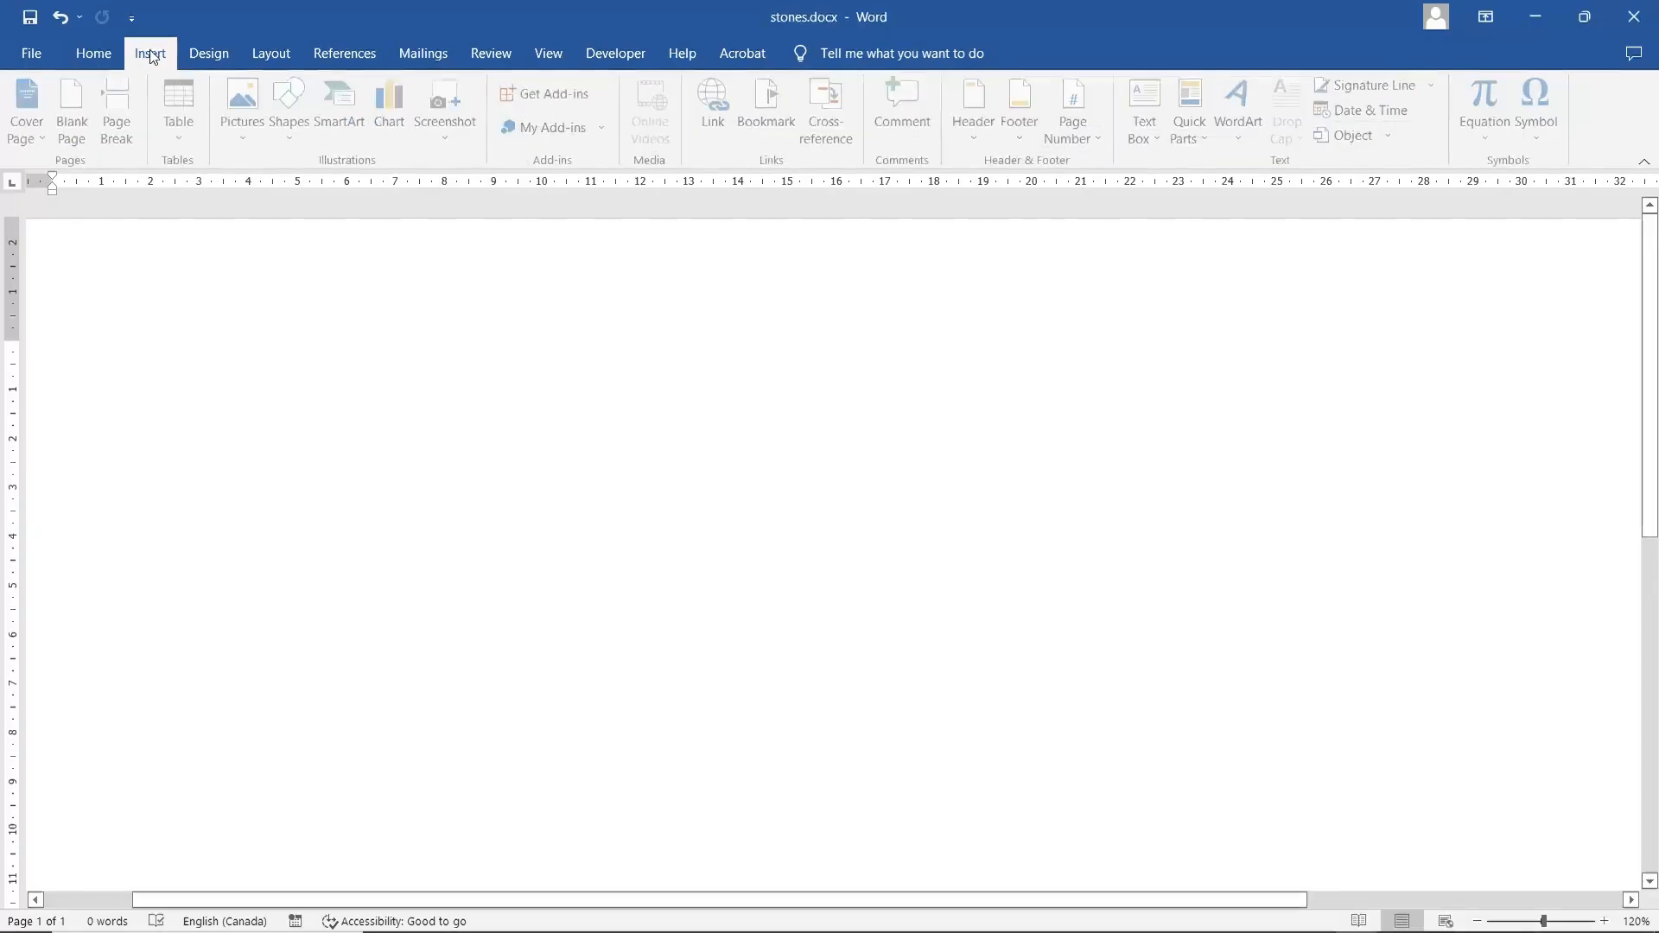
{"action": "left_click", "coordinate": [299, 108]}
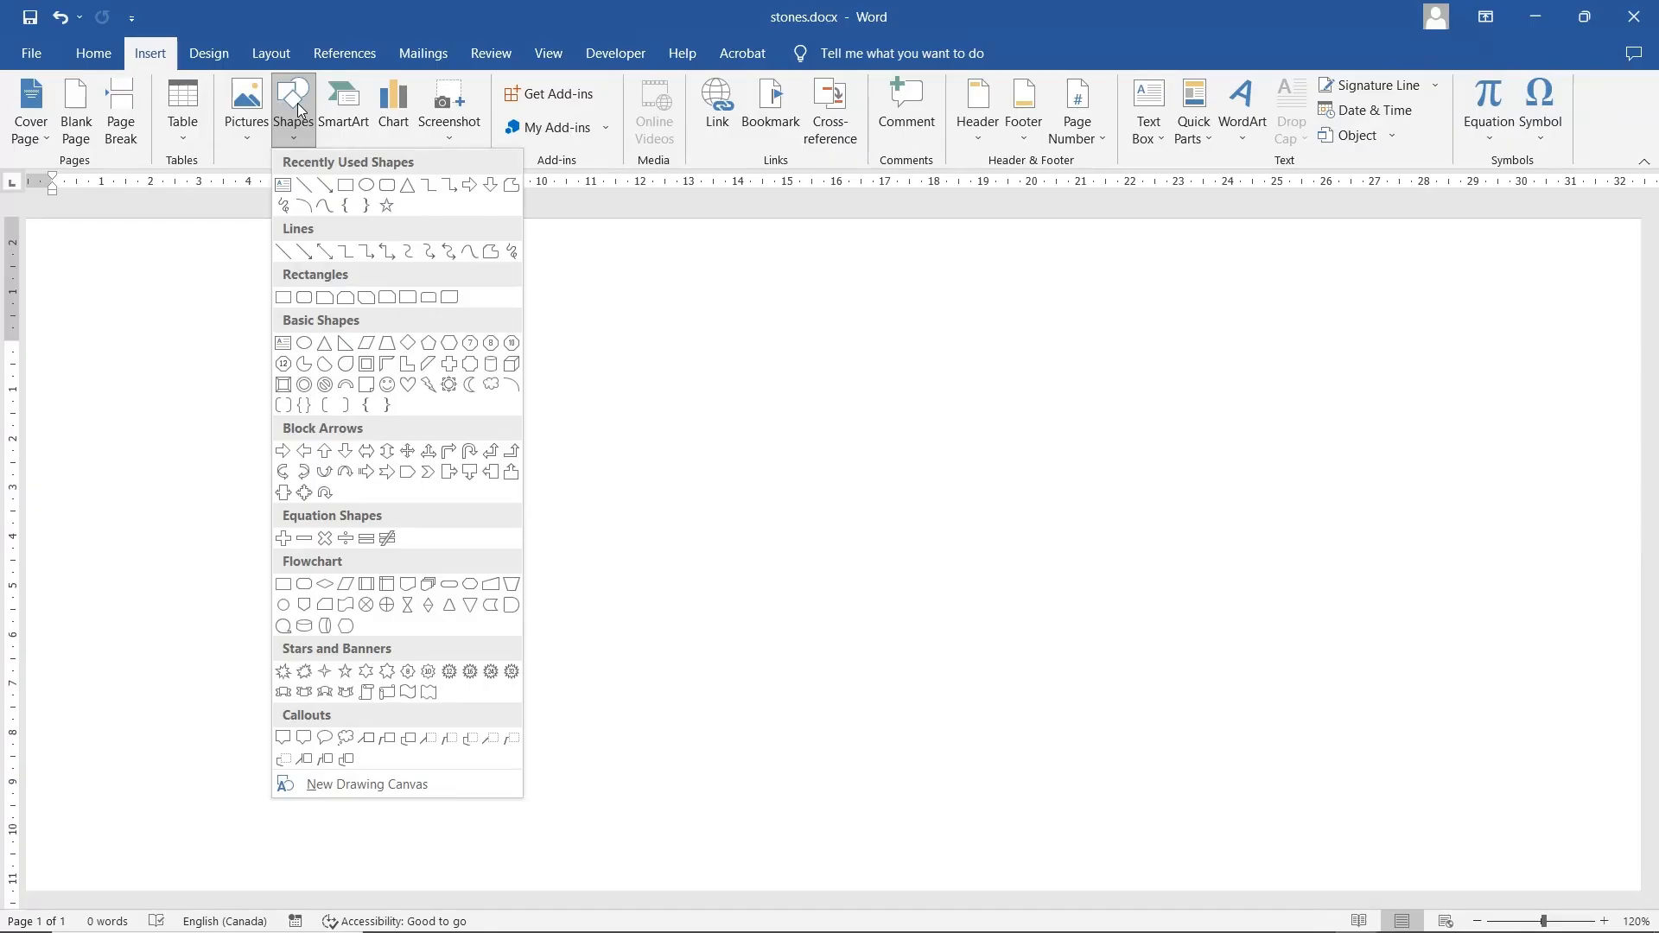
{"action": "left_click", "coordinate": [367, 185]}
{"action": "mouse_move", "coordinate": [544, 461]}
{"action": "left_mouse_down"}
{"action": "mouse_move", "coordinate": [870, 637]}
{"action": "mouse_move", "coordinate": [833, 682]}
{"action": "mouse_move", "coordinate": [813, 671]}
{"action": "left_mouse_up"}
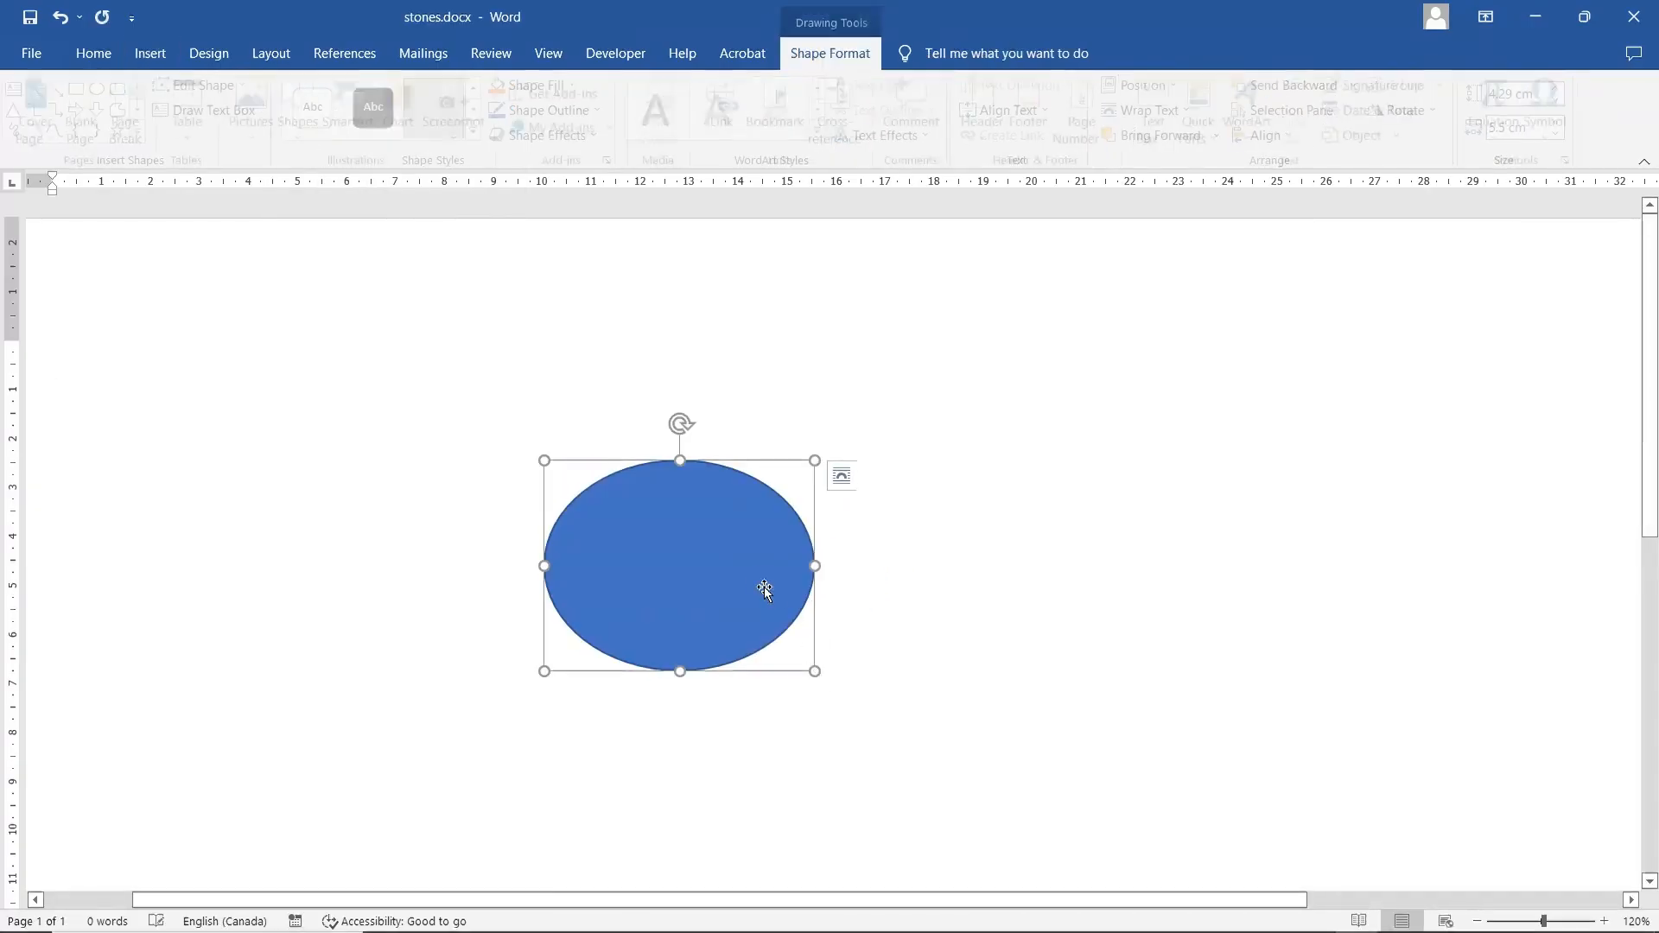
{"action": "left_click_drag", "start_coordinate": [729, 560], "coordinate": [655, 580]}
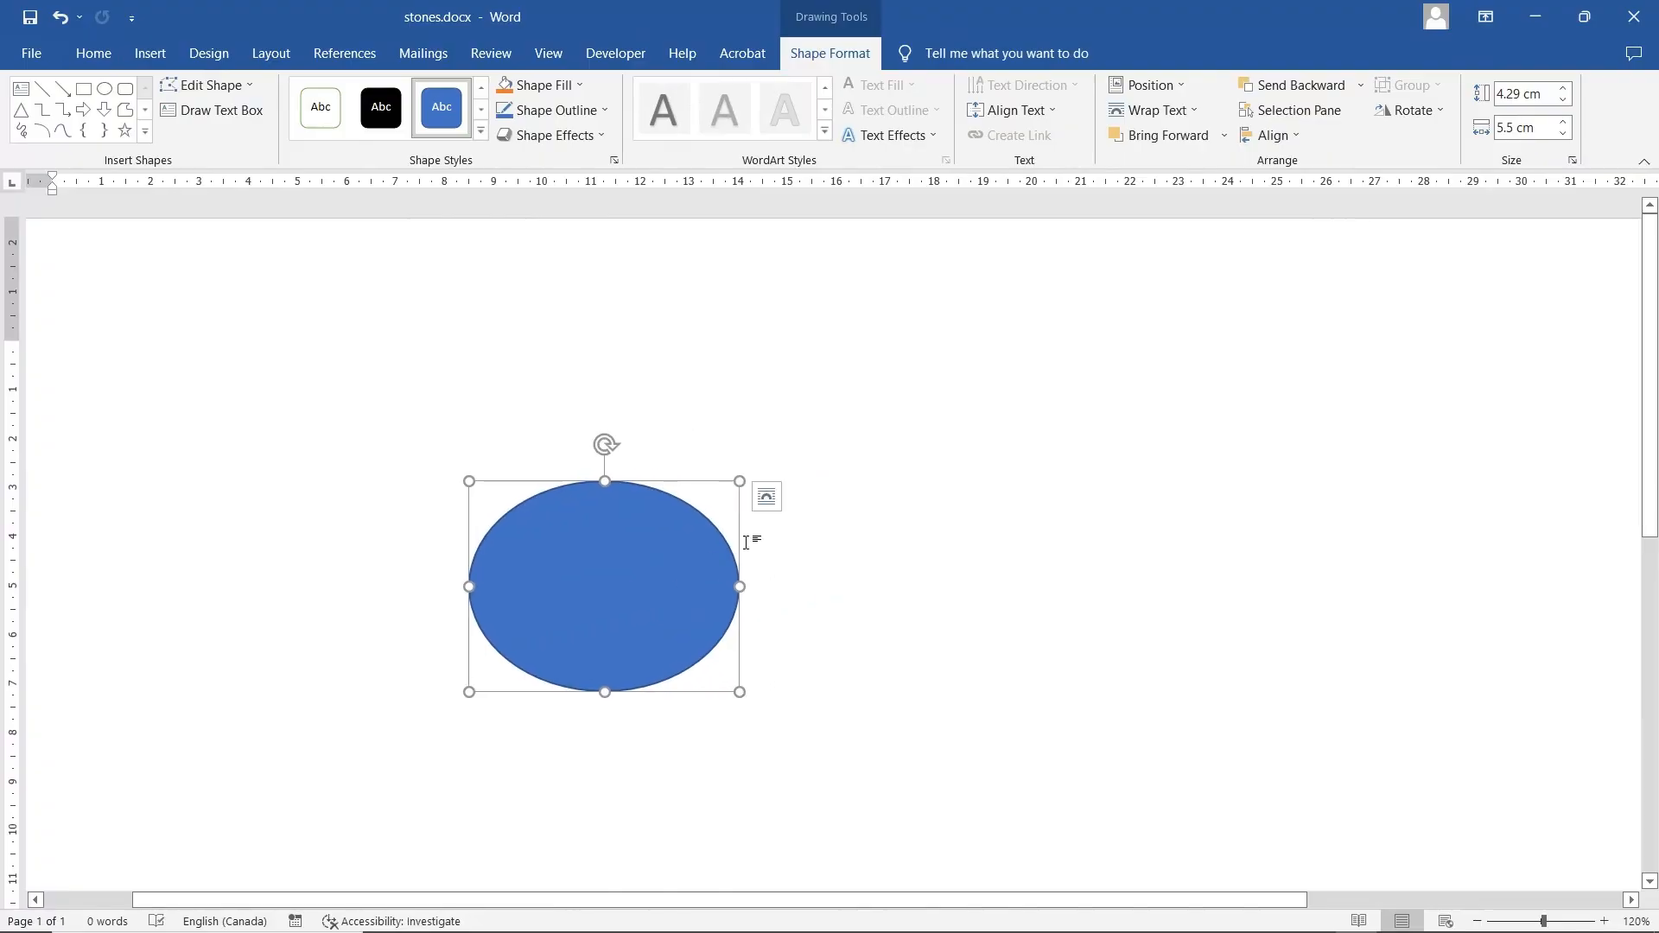
- Reduce the oval's height to about 3.78 cm by moving its lower edge up, keeping the width
{"action": "left_click", "coordinate": [767, 496]}
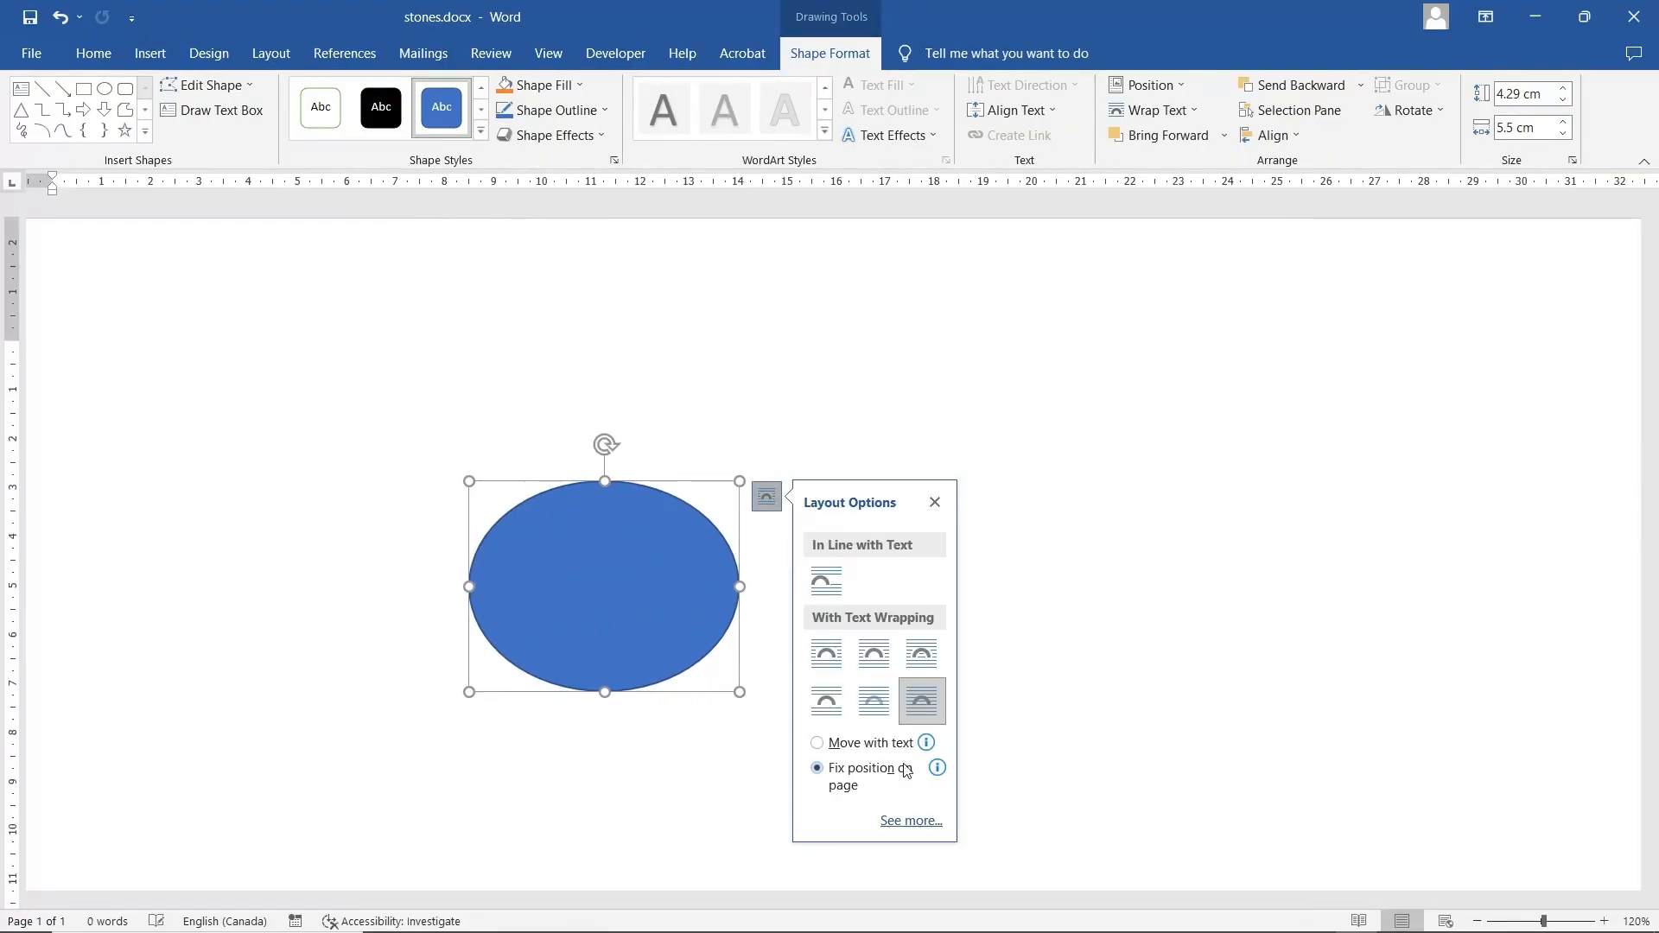
{"action": "left_click", "coordinate": [1086, 663]}
{"action": "left_click", "coordinate": [633, 567]}
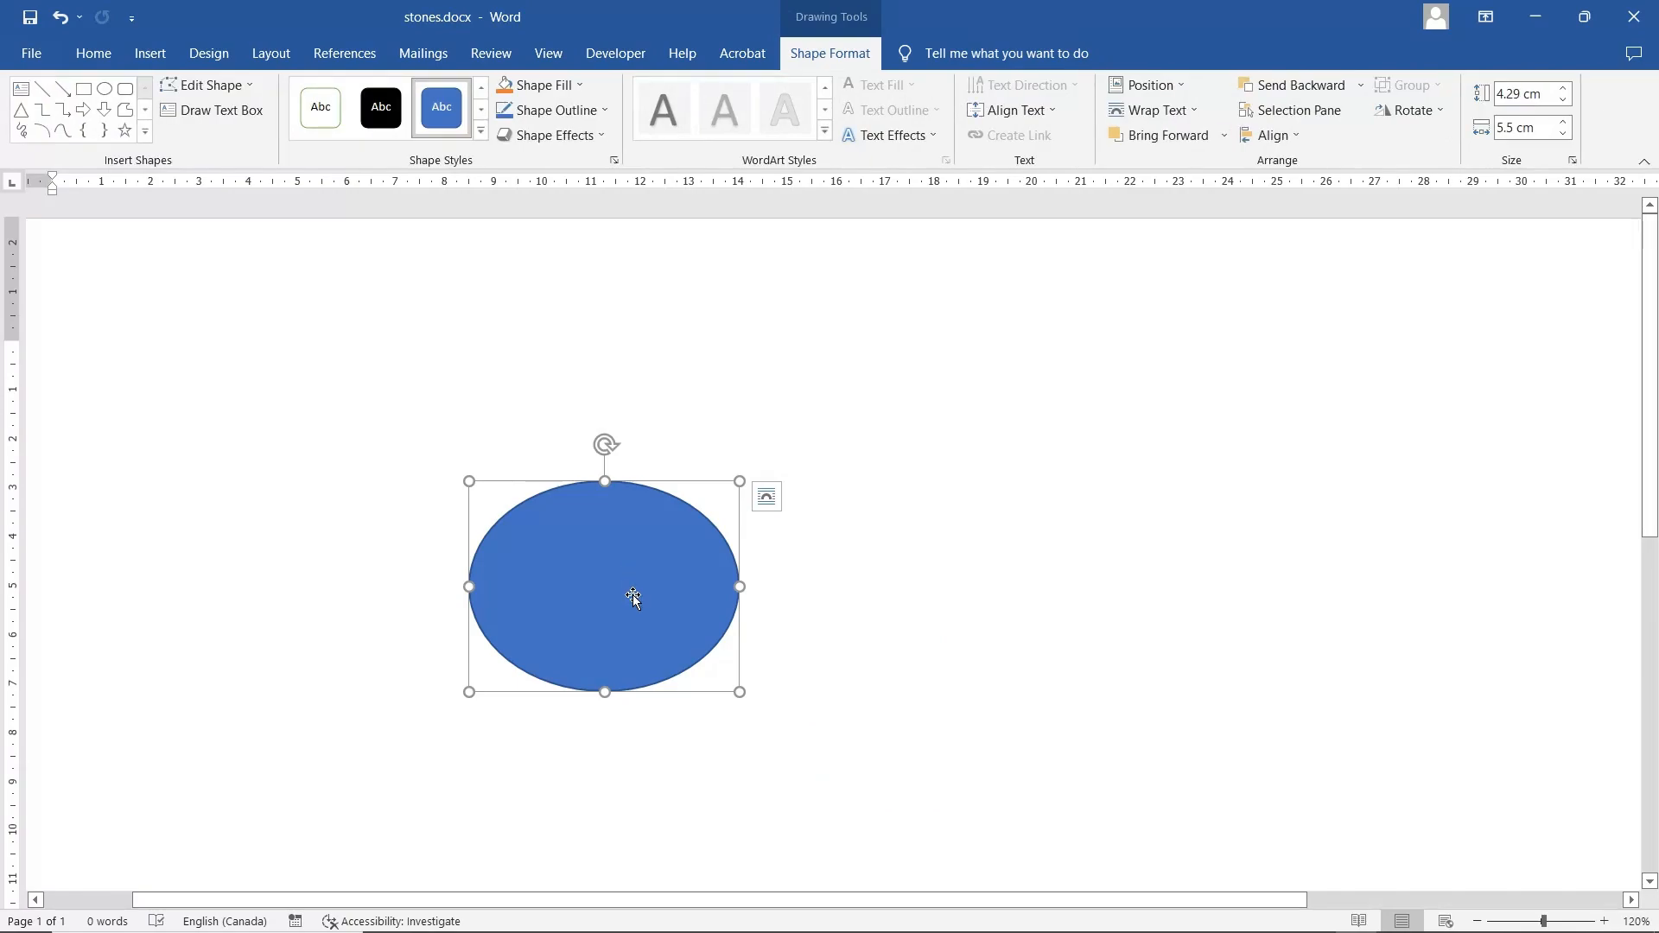
{"action": "left_click_drag", "start_coordinate": [605, 693], "coordinate": [605, 667]}
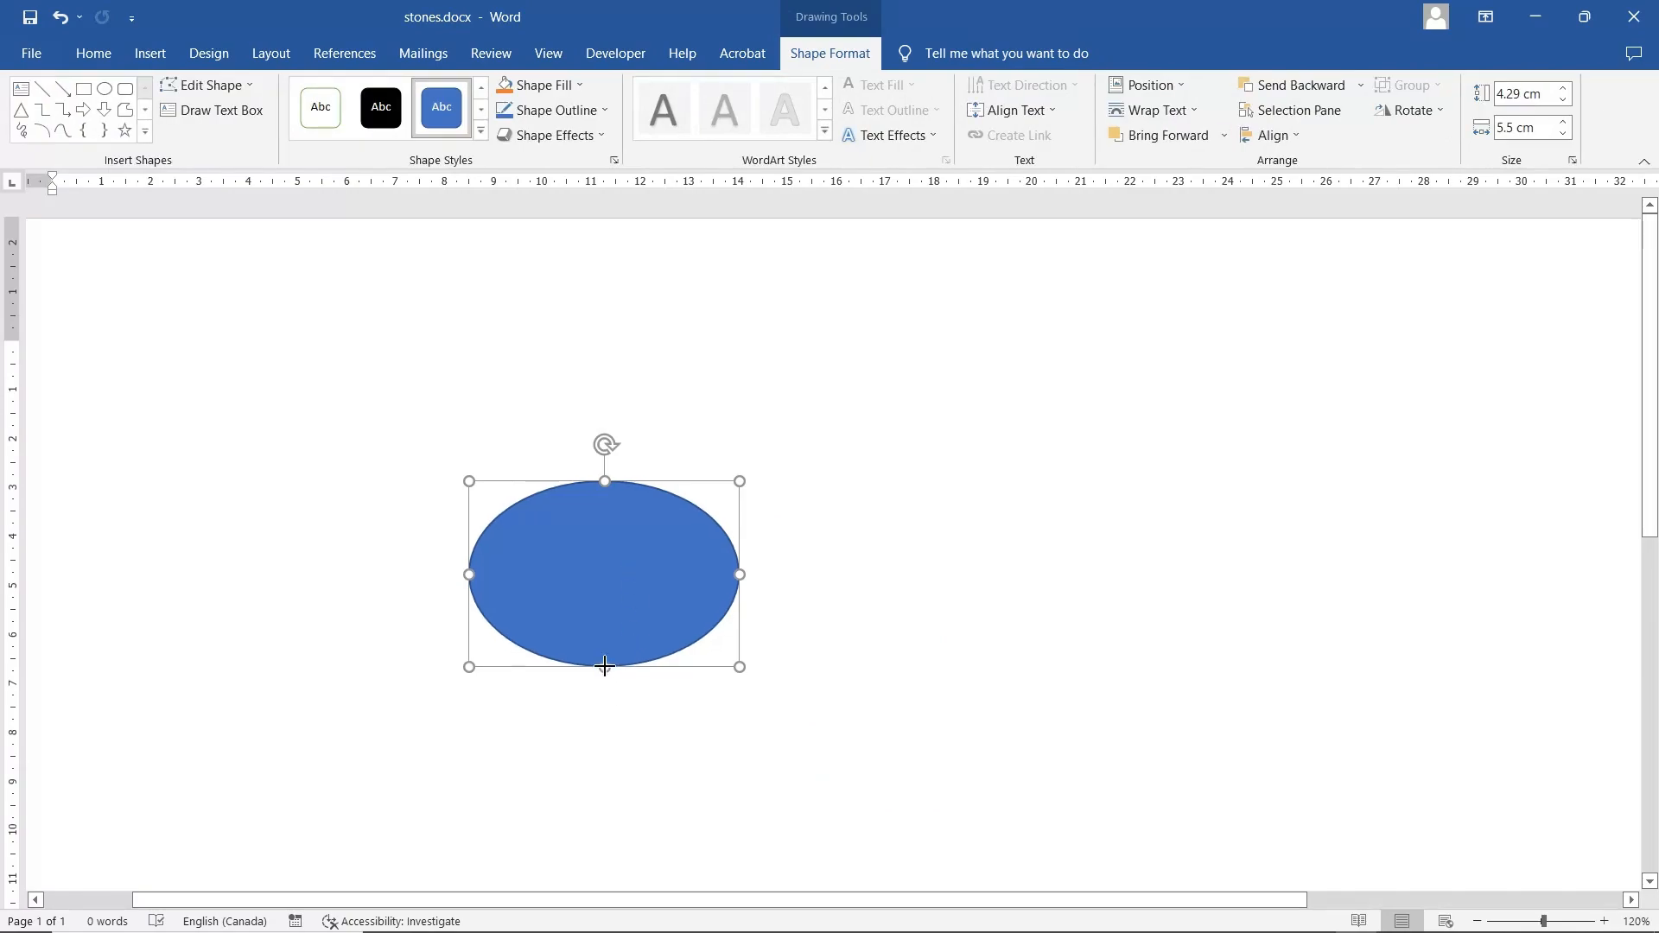
- Reshape the oval into an irregular pebble by editing the curves at its top and bottom points, and move it up and right
{"action": "right_click", "coordinate": [605, 558]}
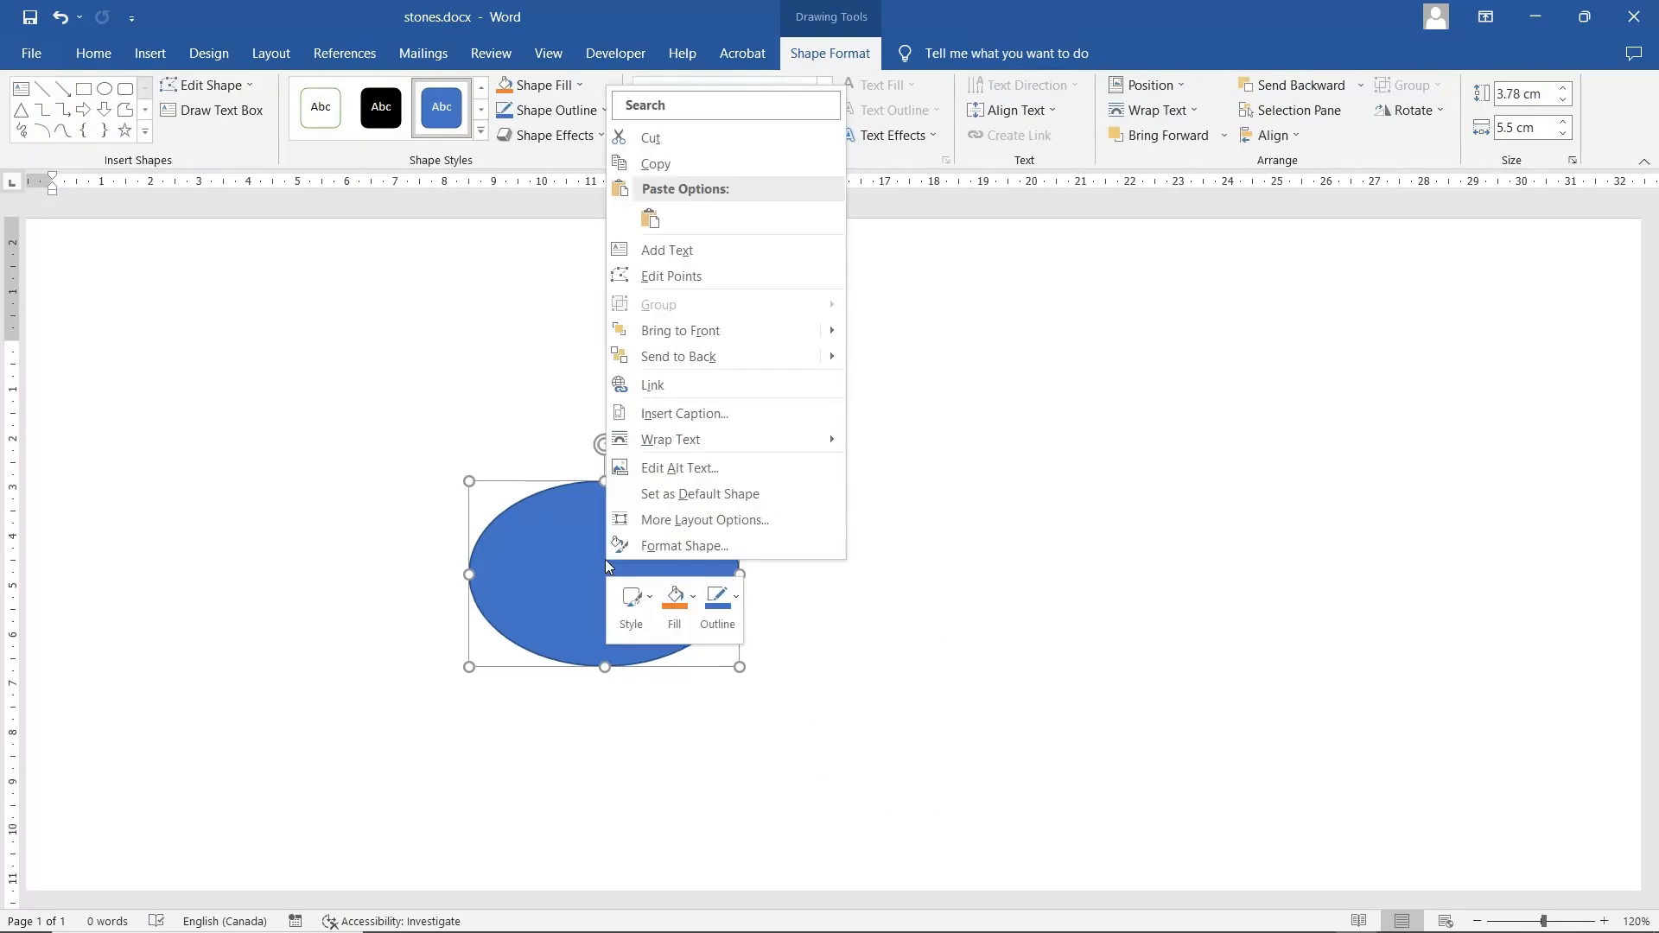
{"action": "left_click", "coordinate": [657, 280]}
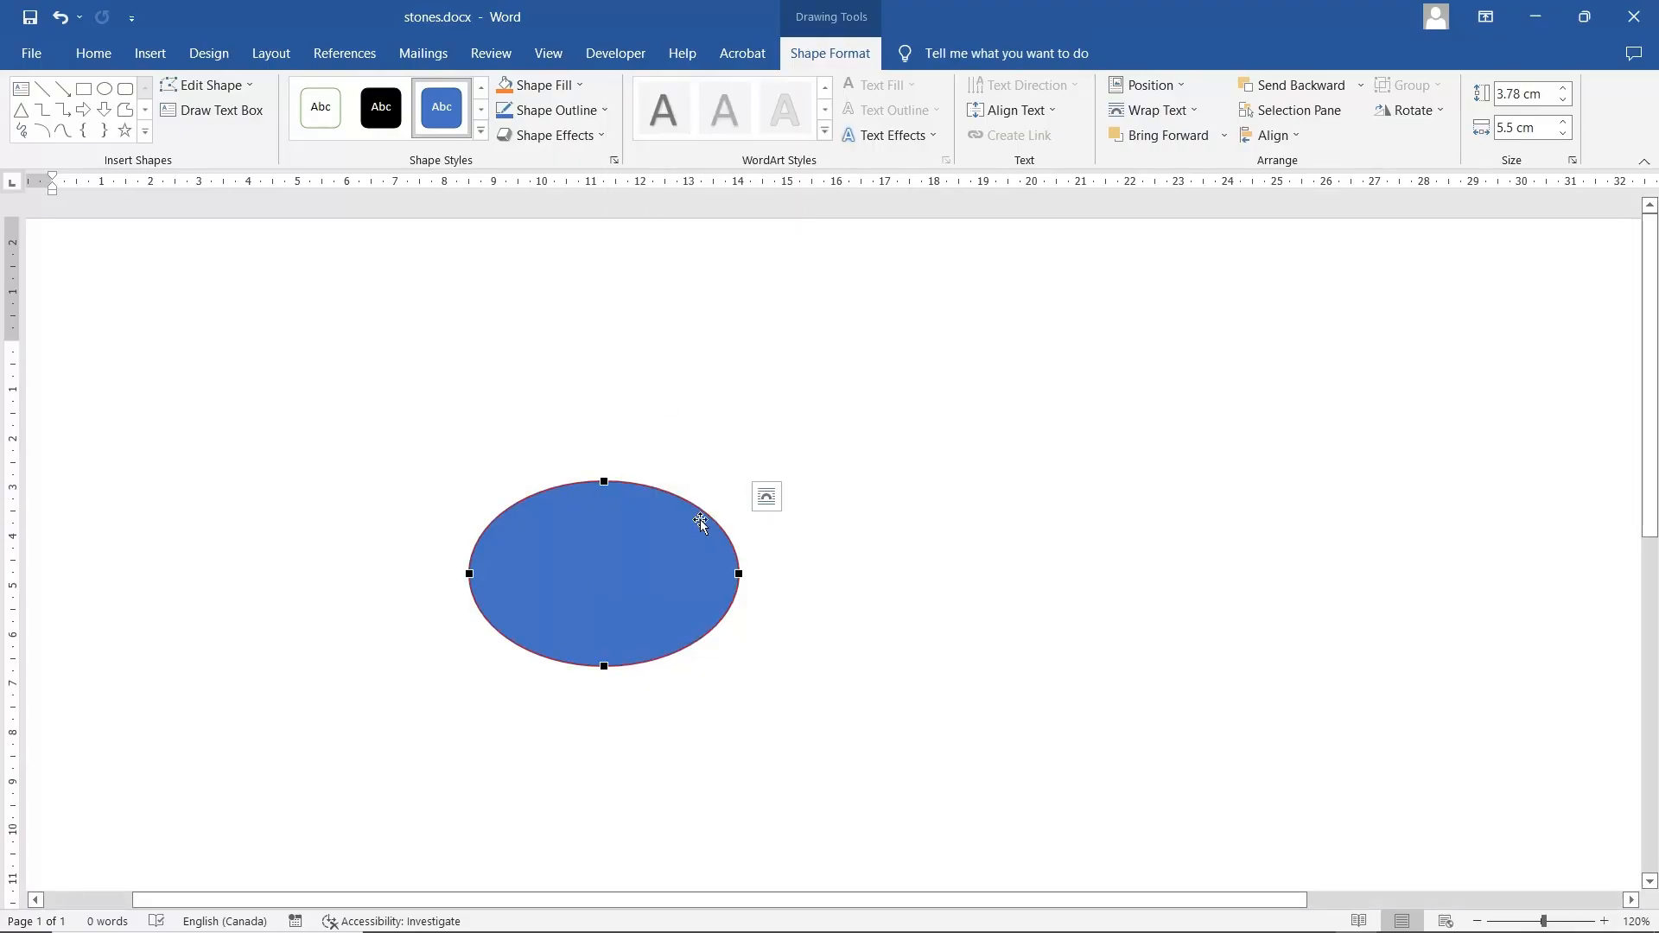
{"action": "left_click", "coordinate": [603, 481]}
{"action": "left_click_drag", "start_coordinate": [678, 481], "coordinate": [696, 515]}
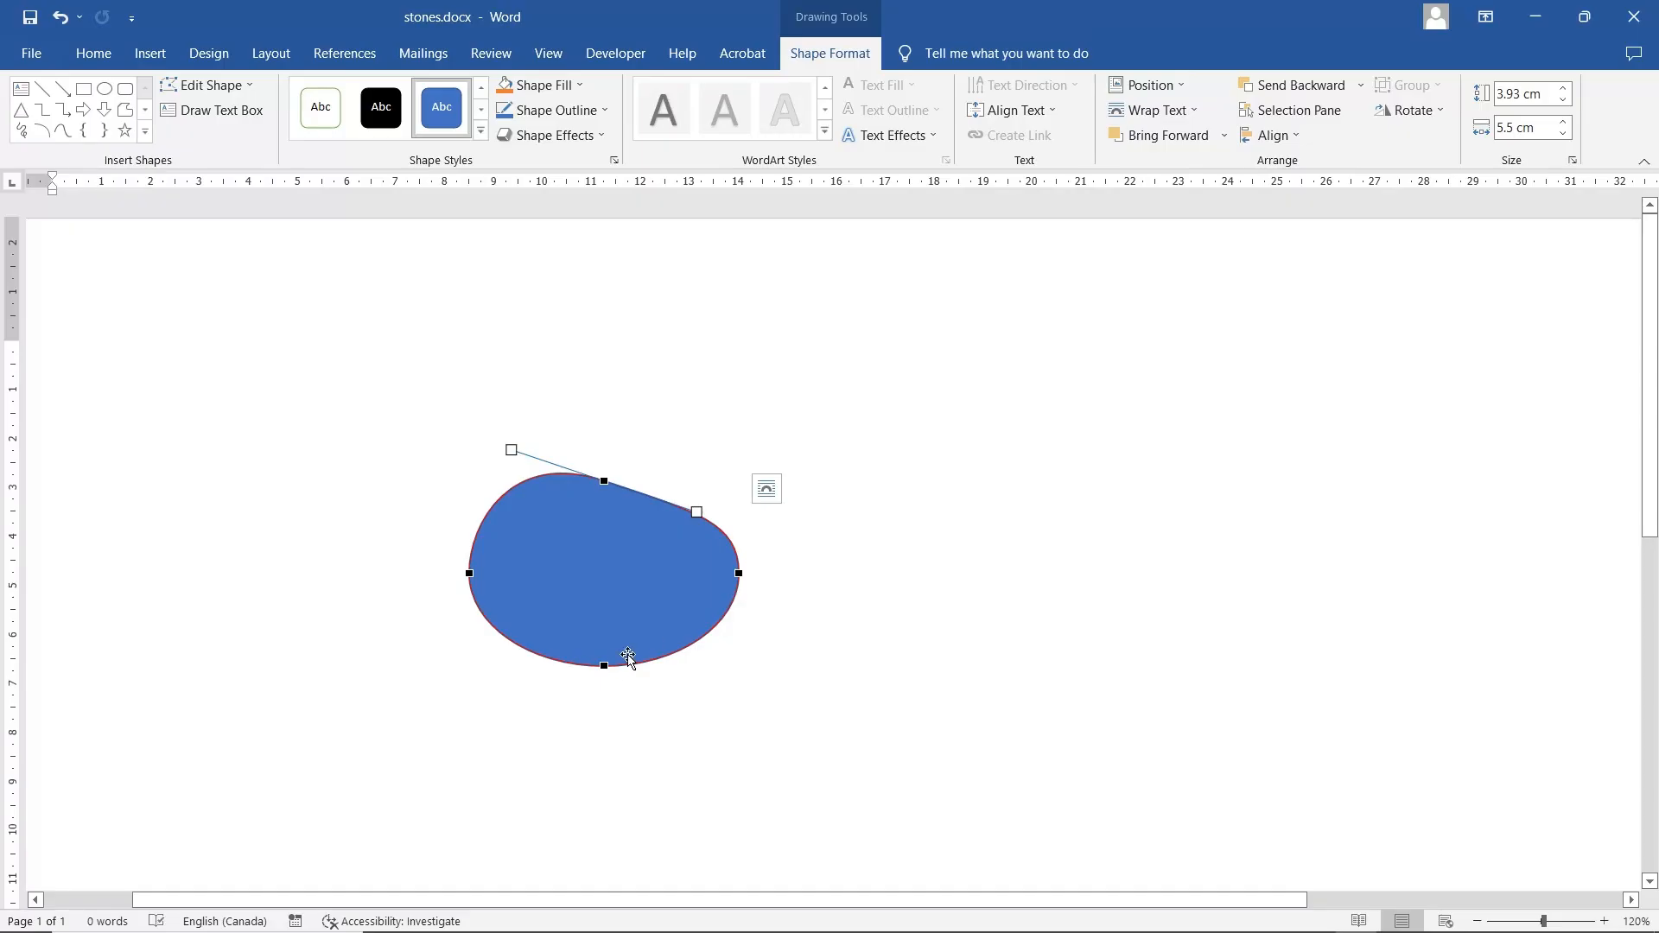
{"action": "left_click", "coordinate": [604, 665]}
{"action": "left_click_drag", "start_coordinate": [678, 665], "coordinate": [659, 654]}
{"action": "left_click", "coordinate": [894, 628]}
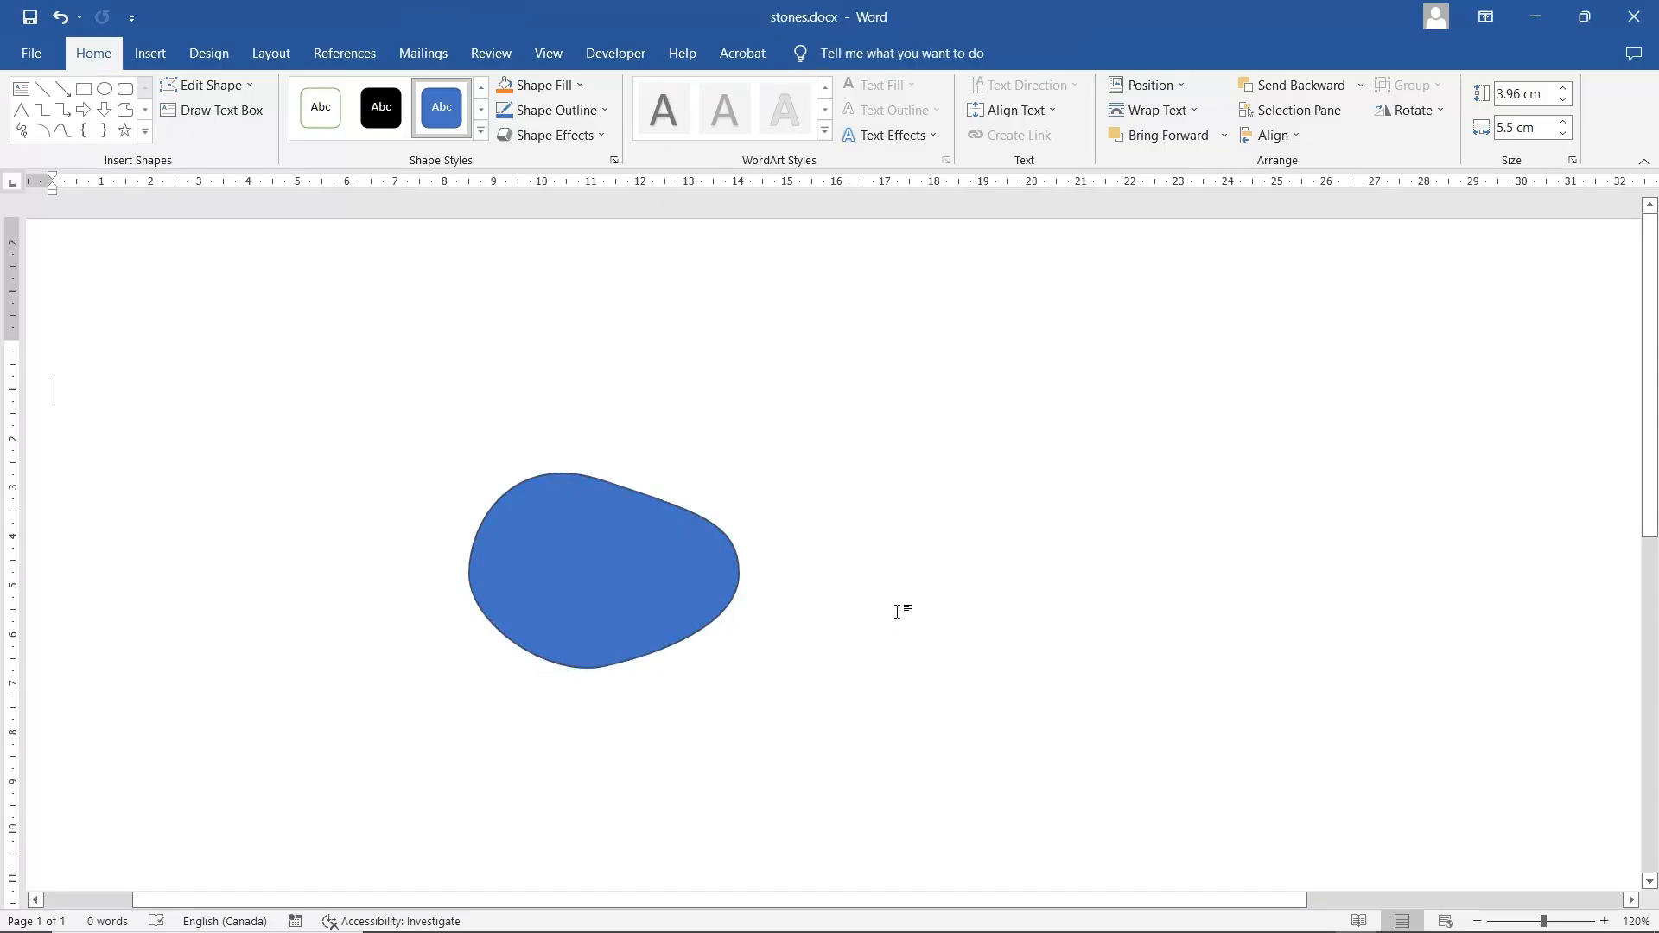
{"action": "left_click", "coordinate": [594, 564]}
{"action": "left_click_drag", "start_coordinate": [594, 579], "coordinate": [692, 500]}
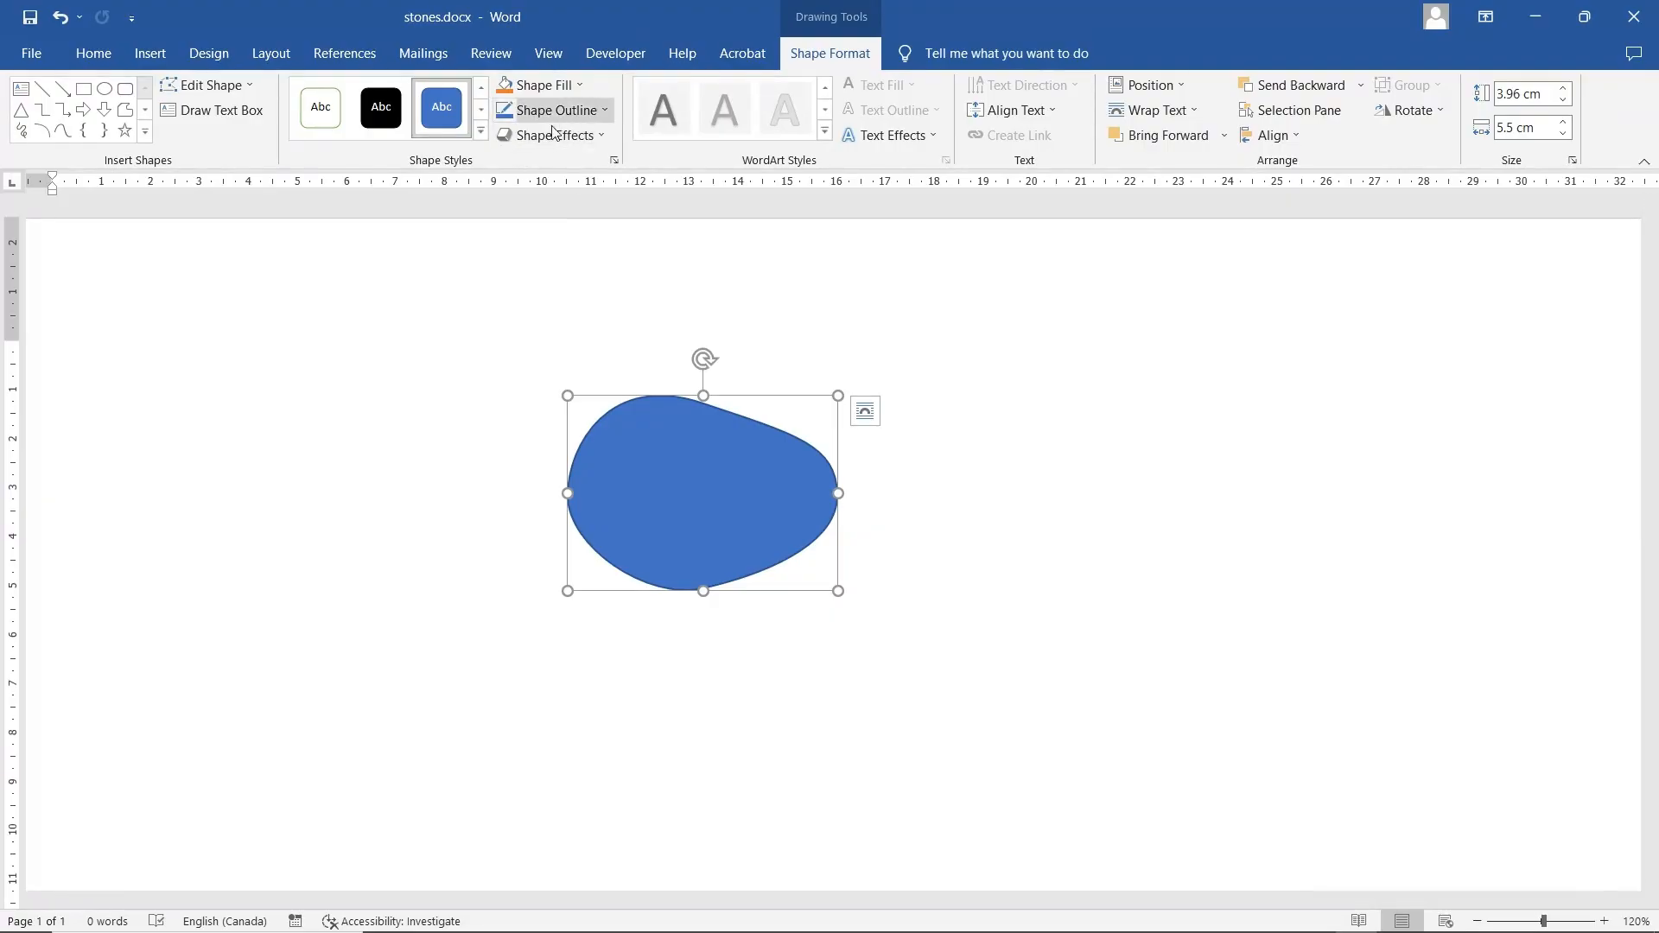
- Apply the first bevel preset as the pebble shape's 3-D top bevel
{"action": "left_click", "coordinate": [614, 160]}
{"action": "left_click", "coordinate": [1423, 235]}
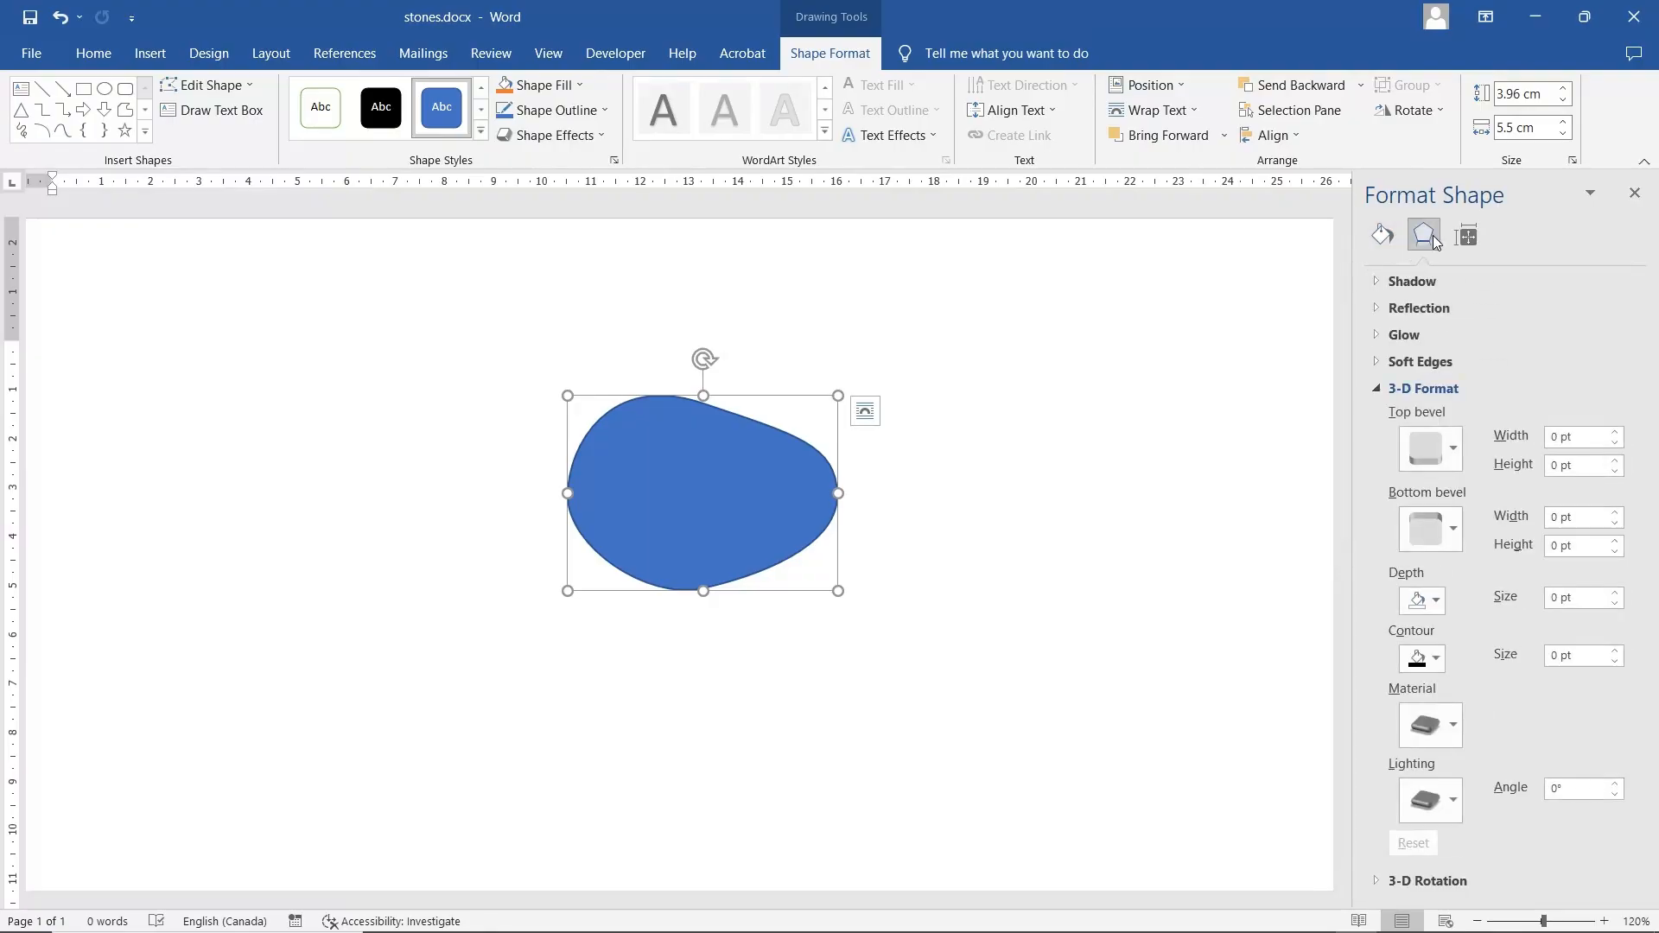
{"action": "left_click", "coordinate": [1451, 442]}
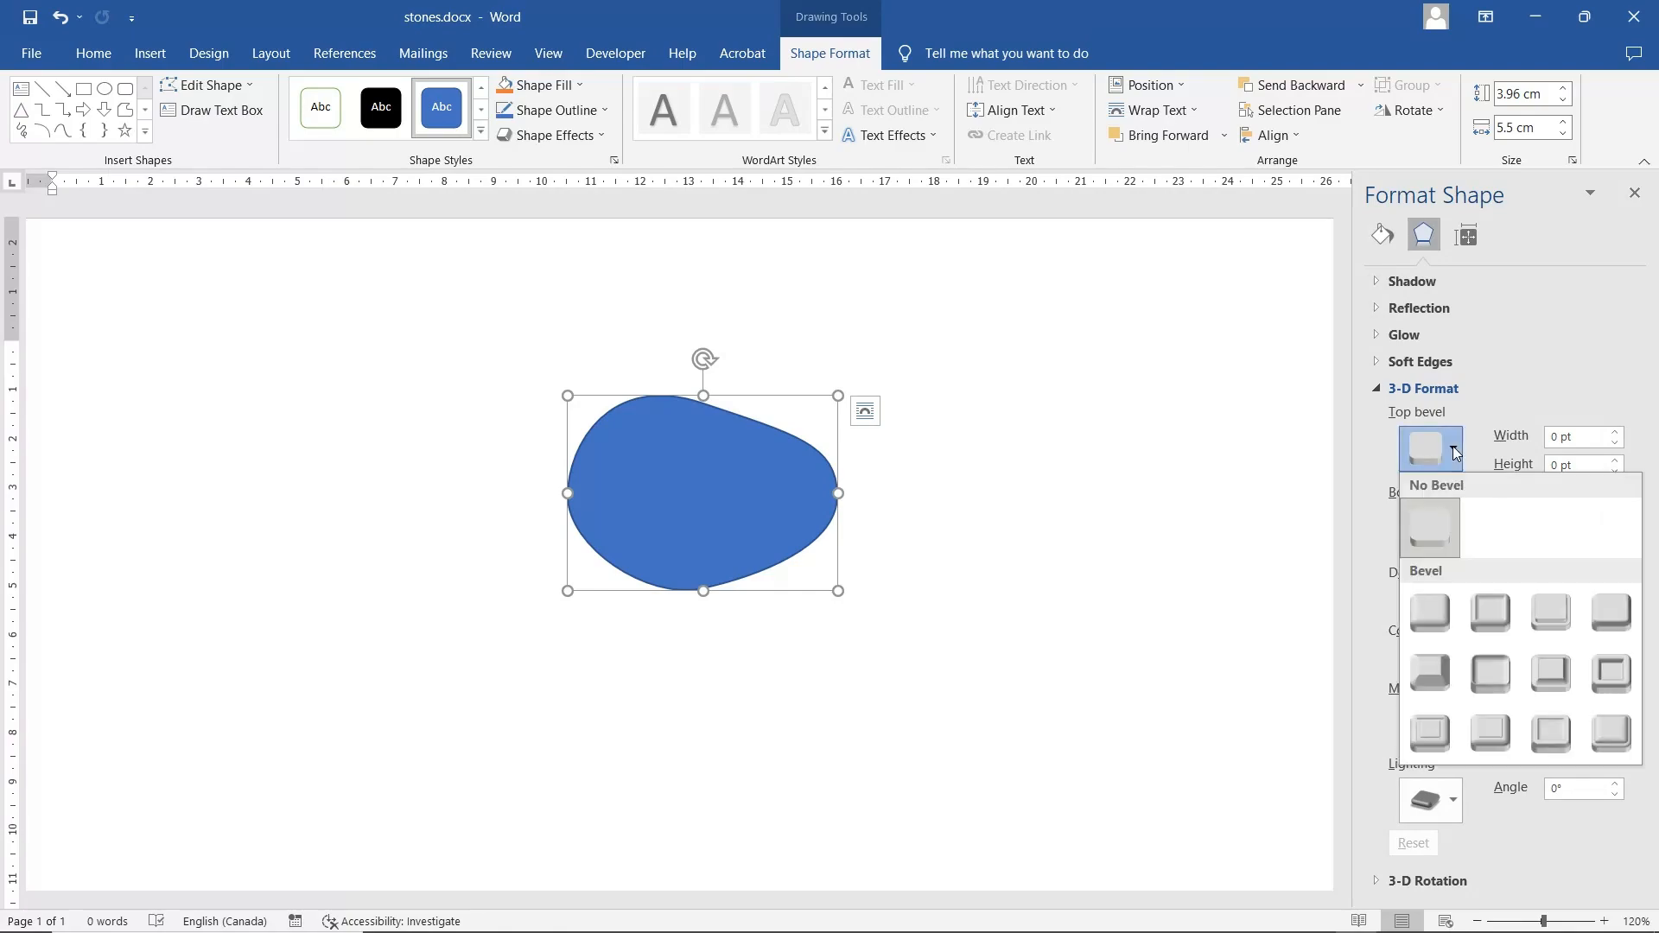
{"action": "left_click", "coordinate": [1430, 612]}
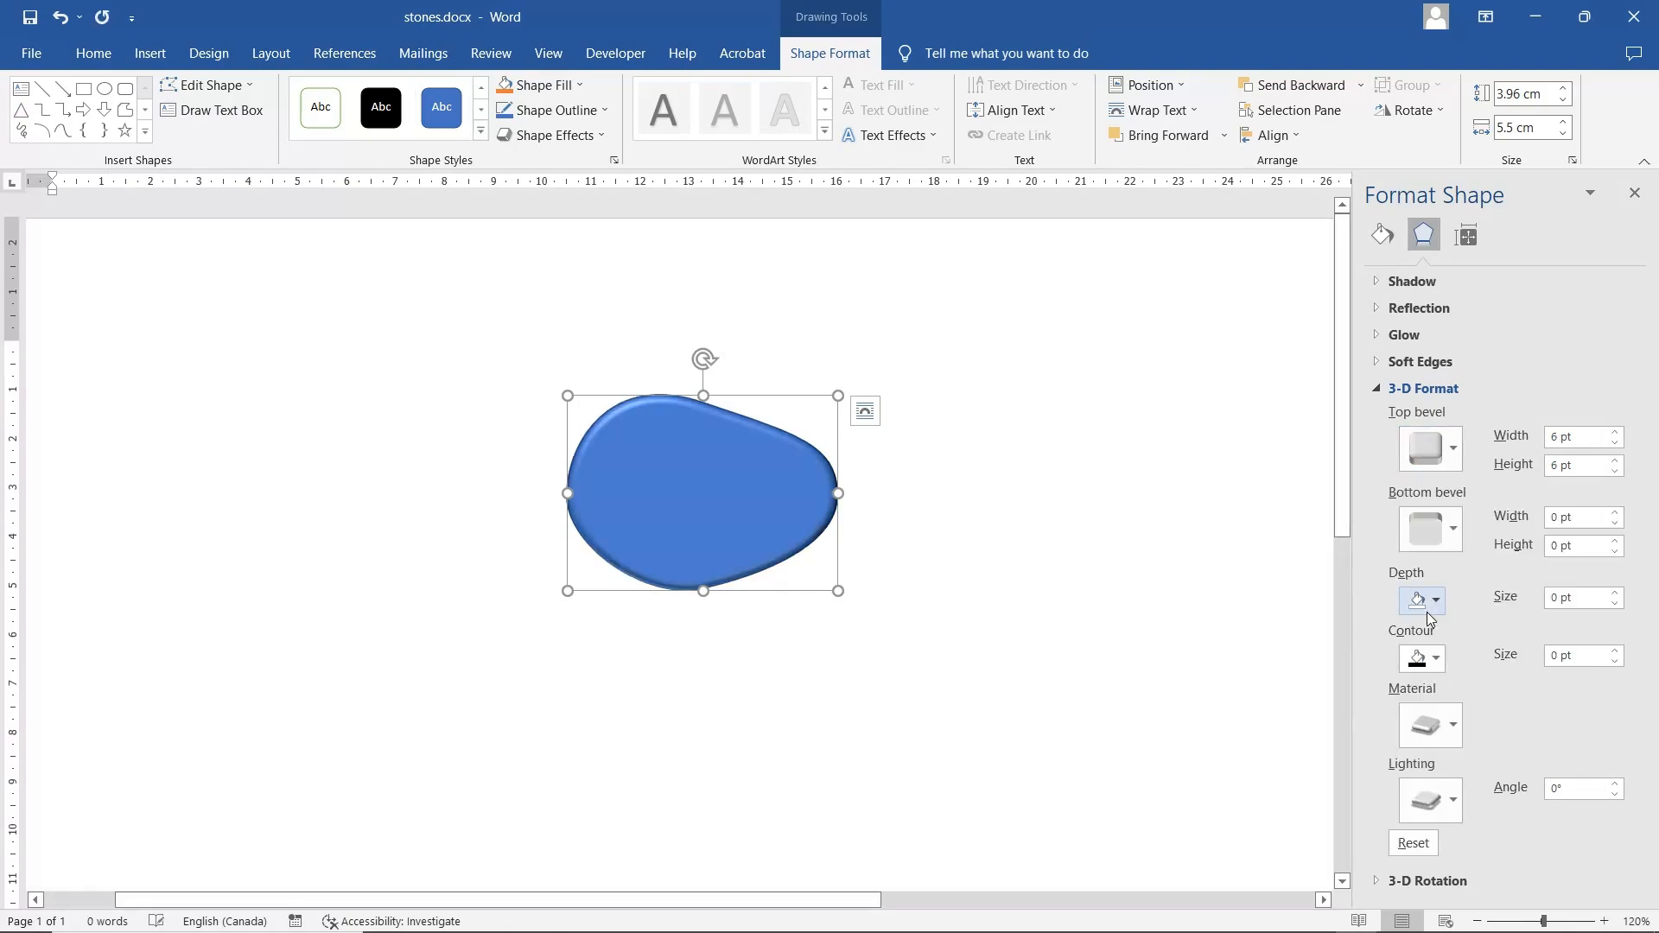
- Set the top bevel to 75.5 pt width and 52 pt height, and move the pebble slightly up and left
{"action": "double_click", "coordinate": [1591, 438]}
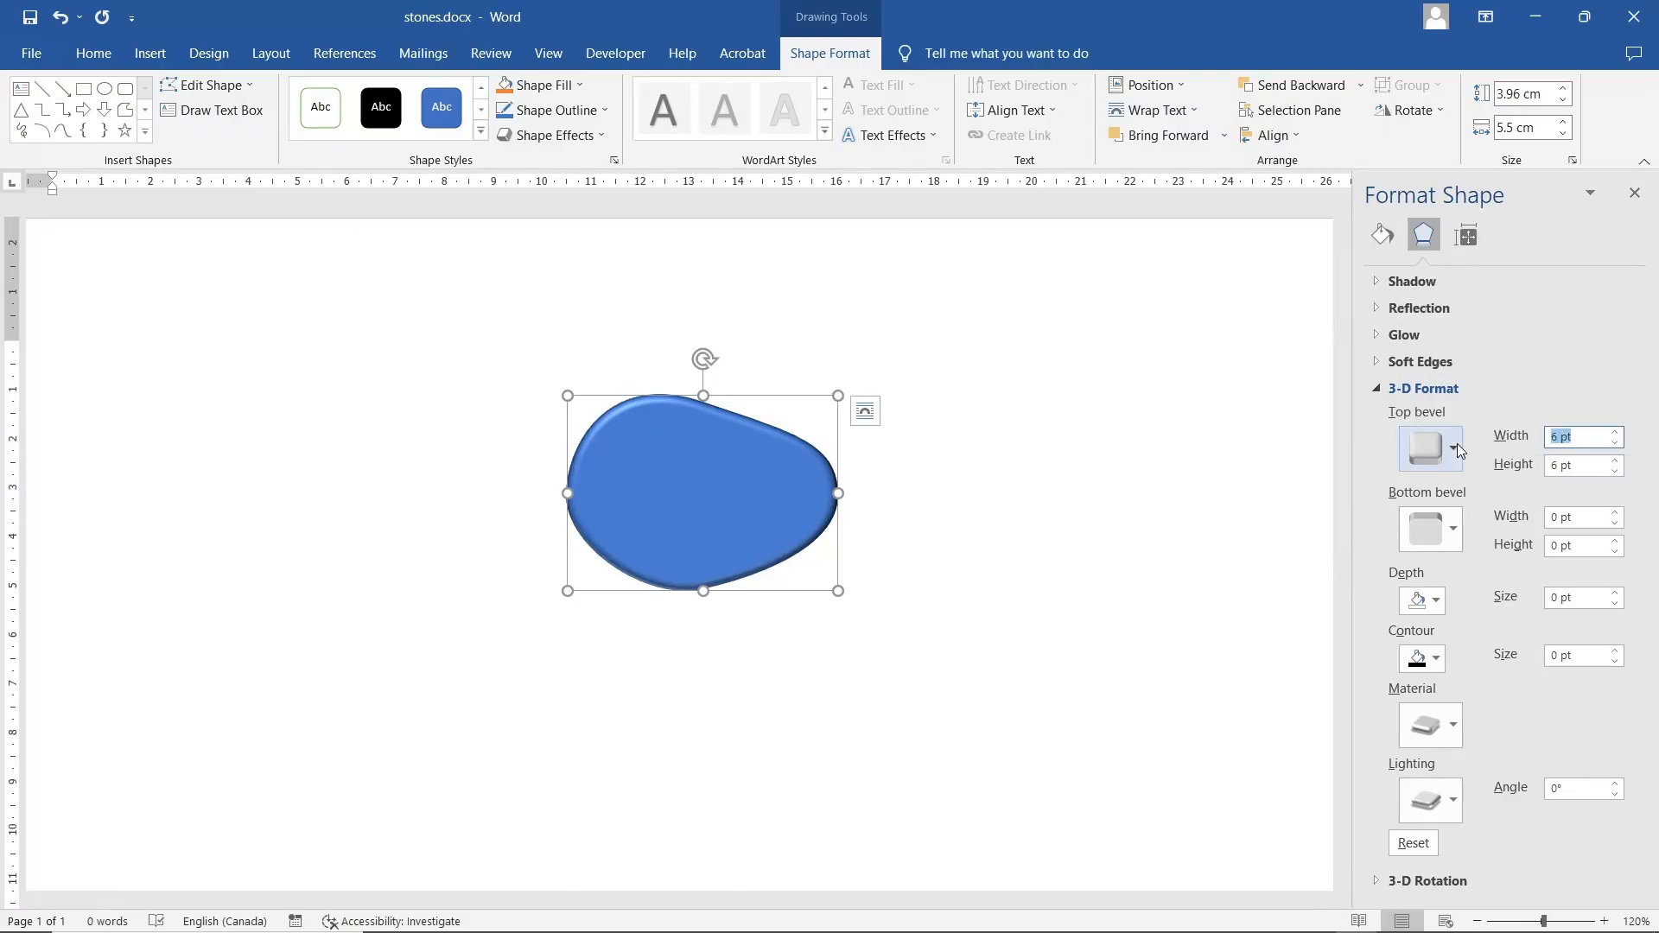
{"action": "type", "text": "75.5"}
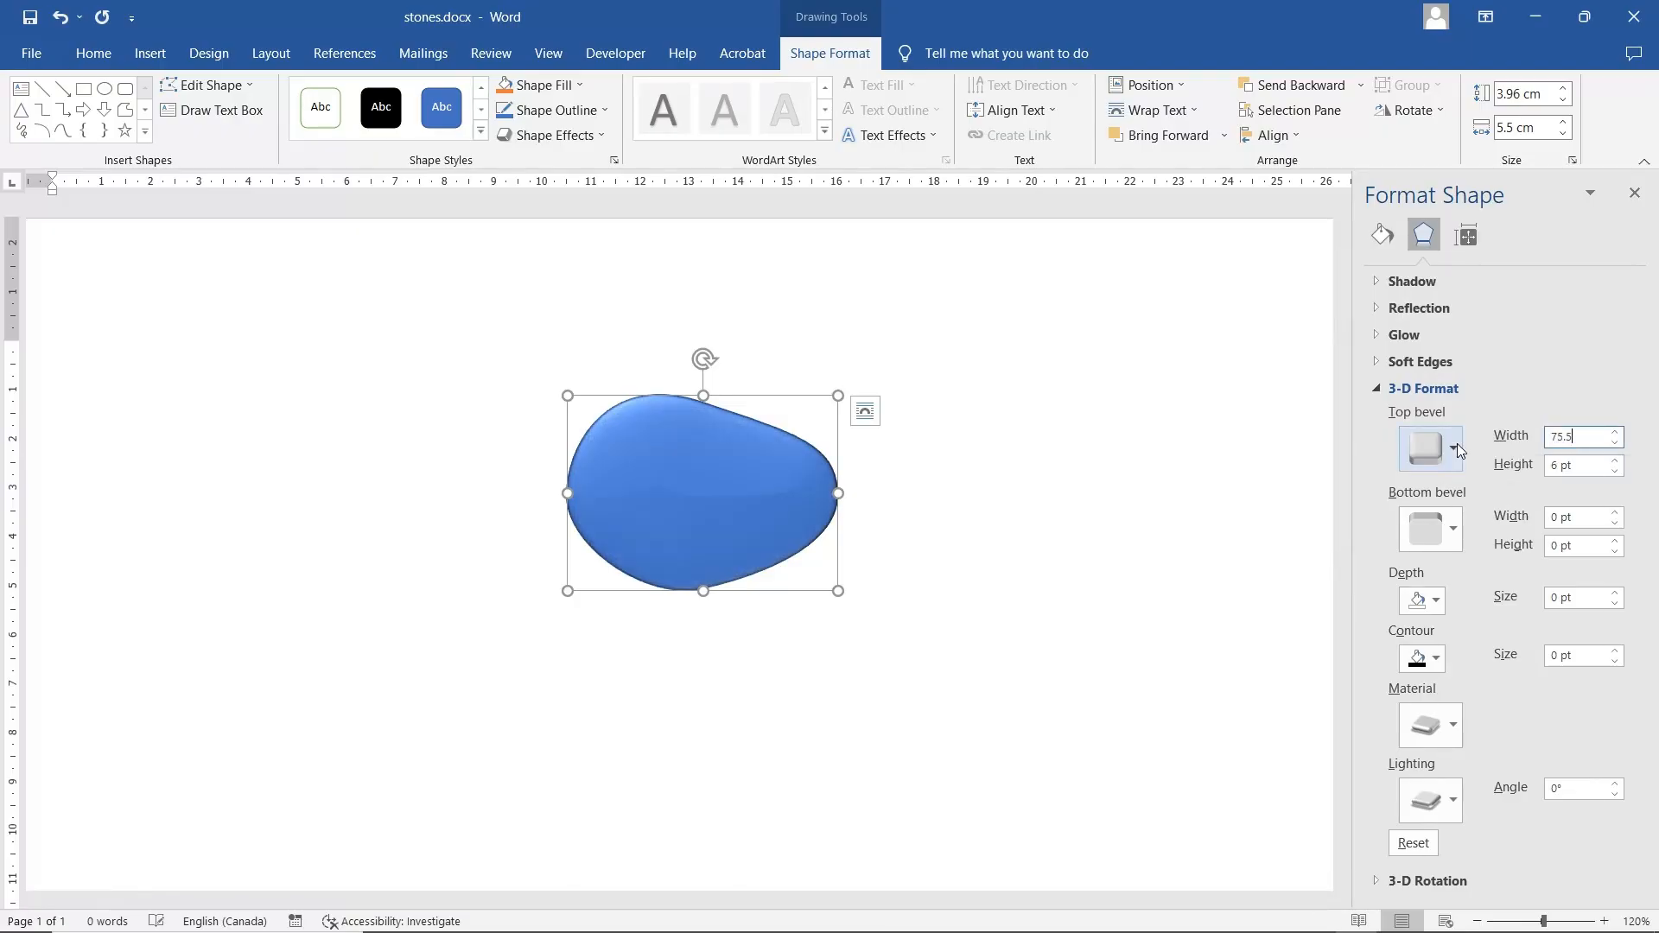
{"action": "double_click", "coordinate": [1588, 467]}
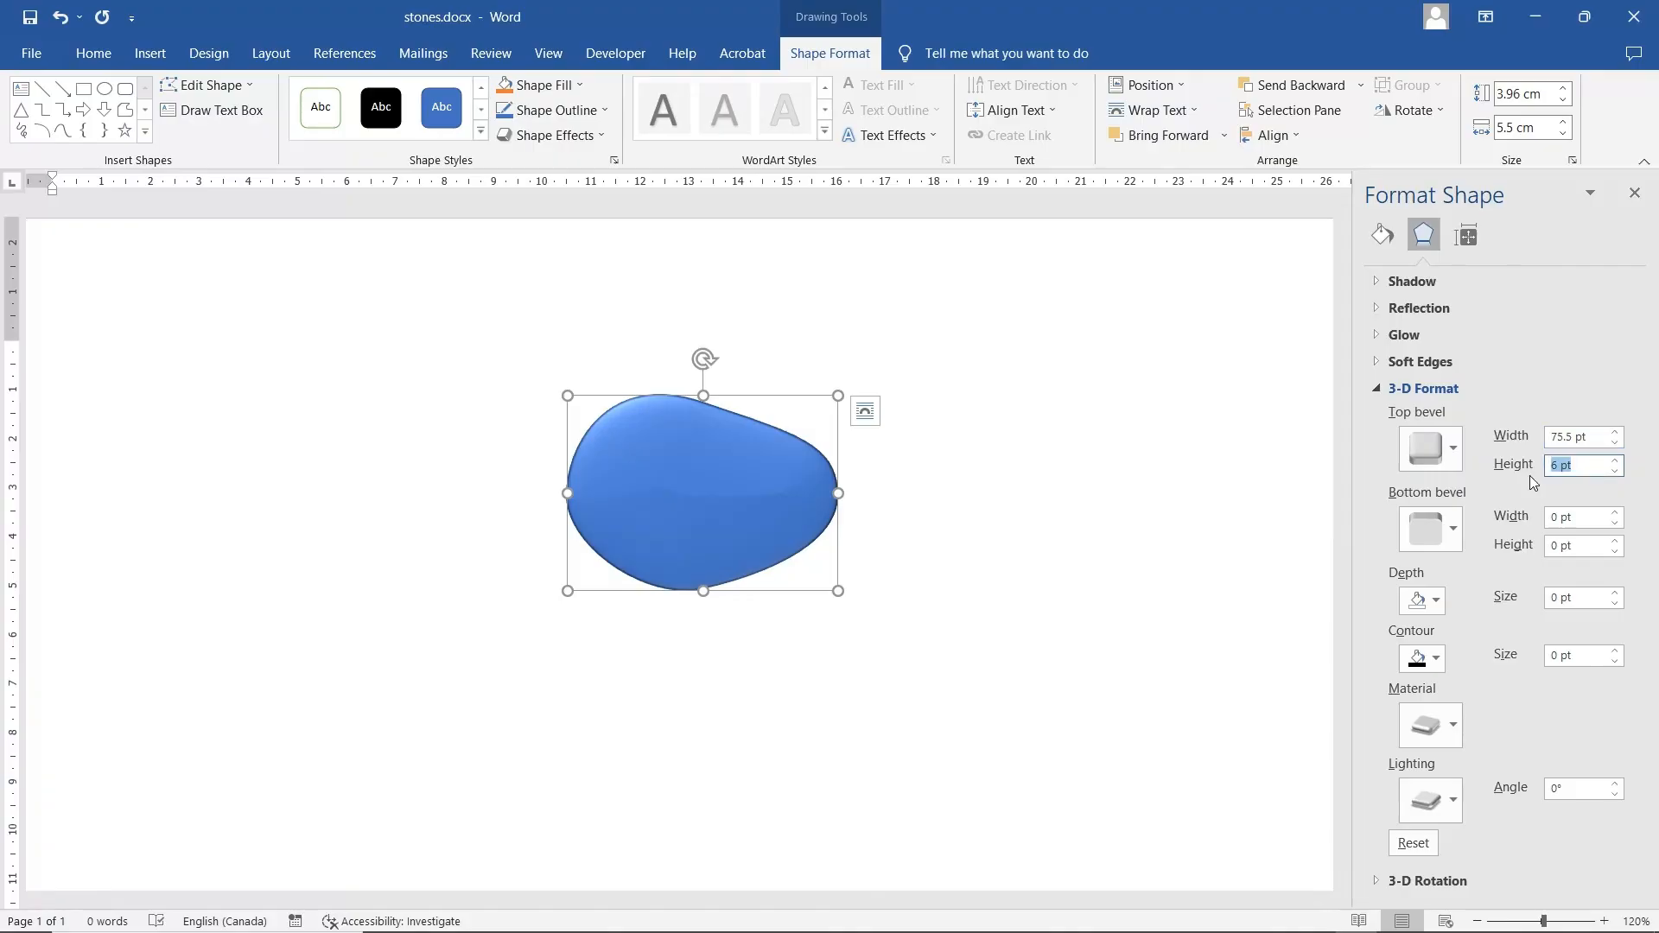
{"action": "type", "text": "52"}
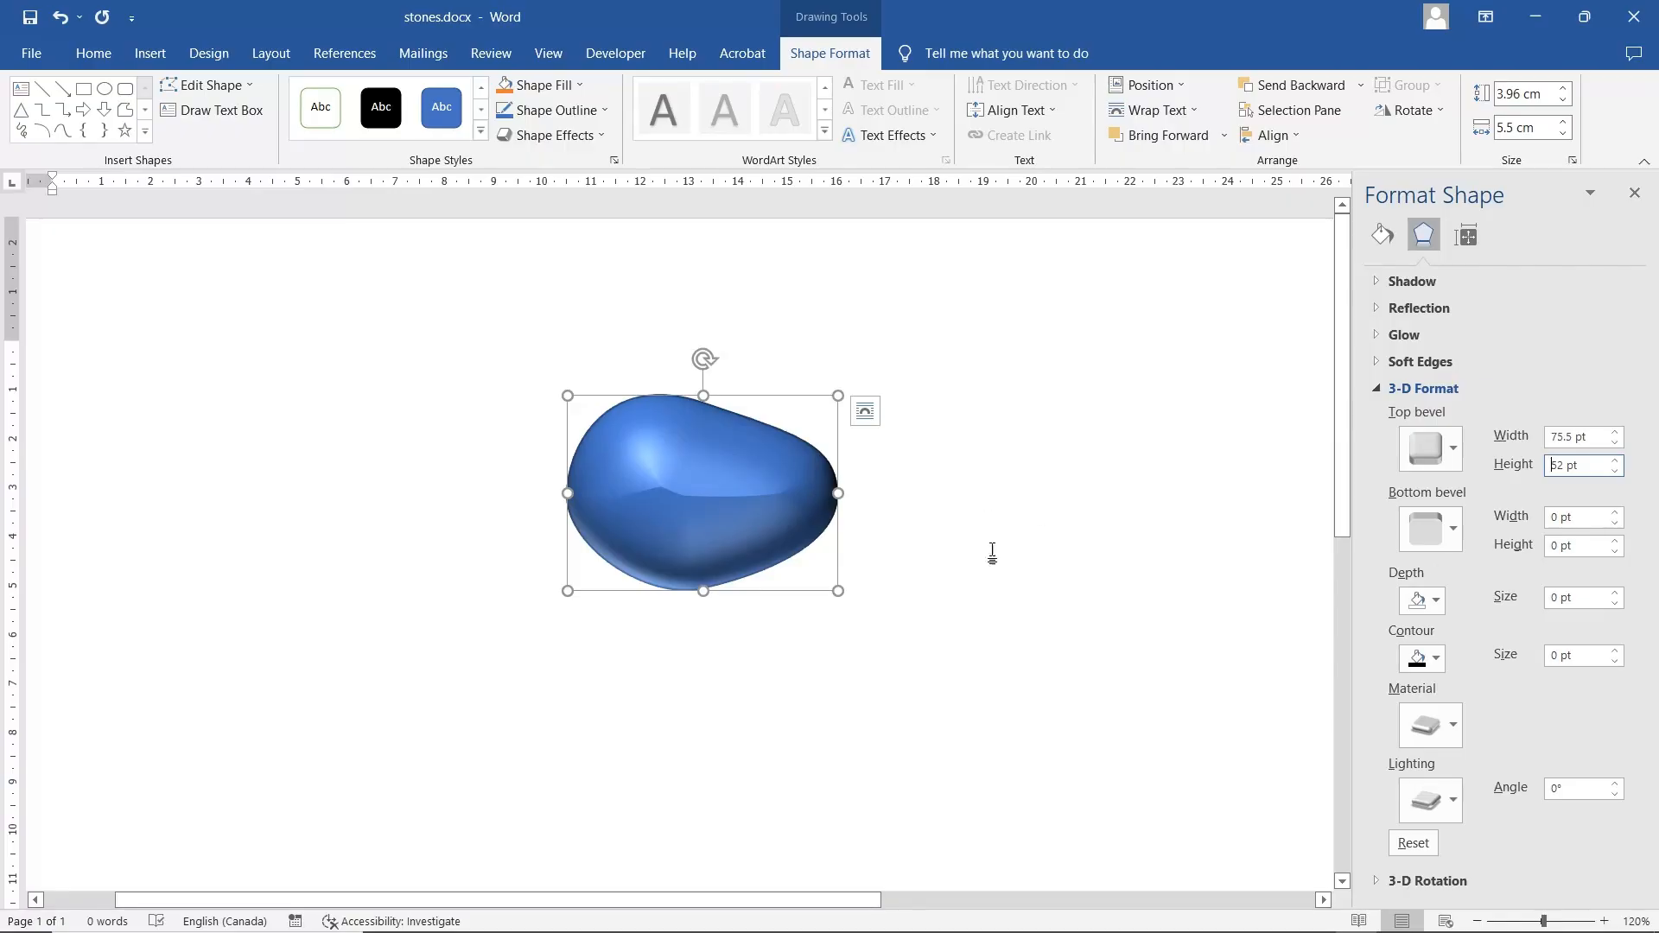
{"action": "left_click_drag", "start_coordinate": [666, 471], "coordinate": [609, 424]}
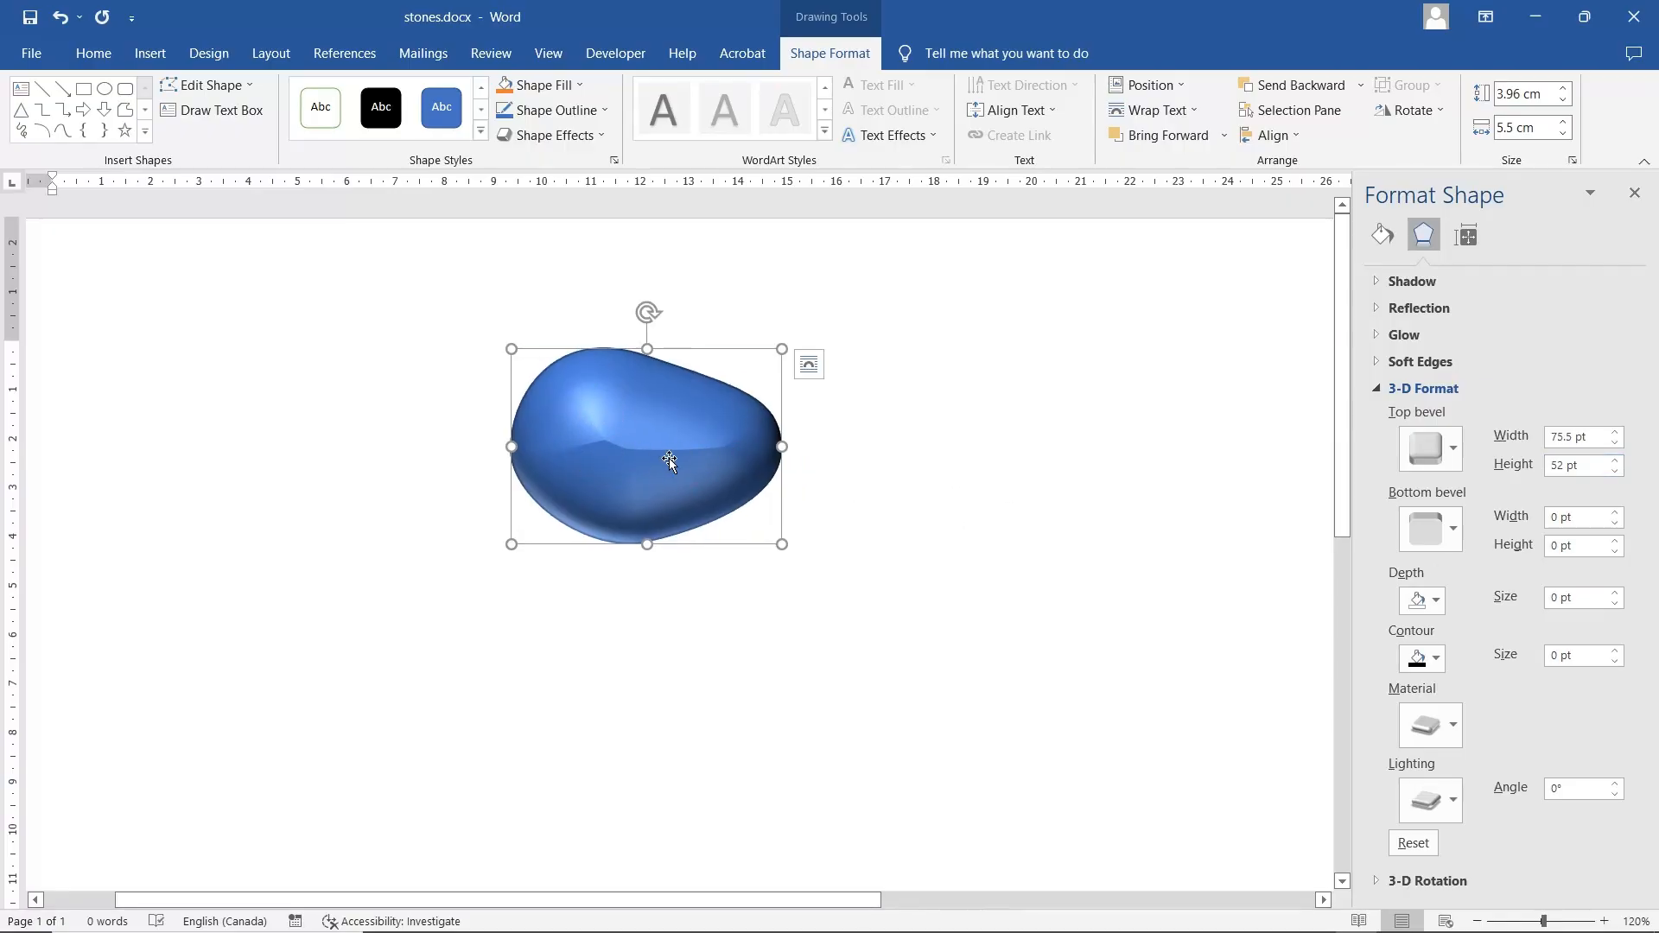
- Try lowering the top bevel height to 47 pt and restore it to 52 pt
{"action": "left_click", "coordinate": [1615, 472]}
{"action": "left_click", "coordinate": [1615, 472]}
{"action": "left_click", "coordinate": [1615, 472]}
{"action": "left_click", "coordinate": [1617, 474]}
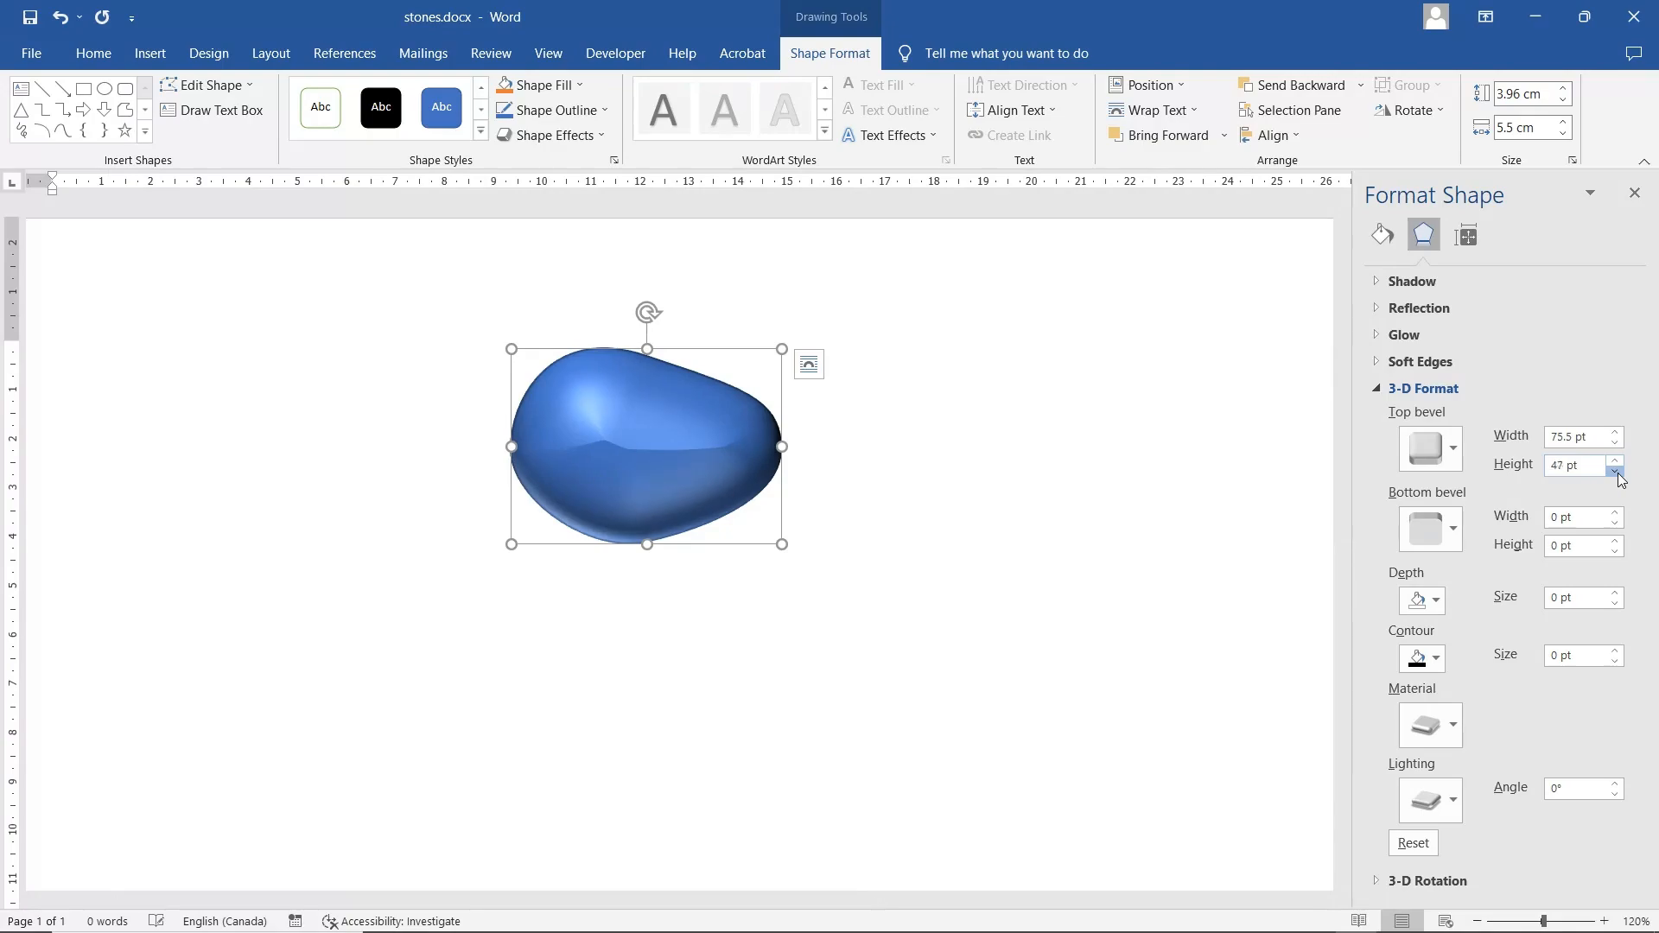
{"action": "left_click", "coordinate": [1616, 464]}
{"action": "left_click", "coordinate": [1616, 465]}
{"action": "left_click", "coordinate": [1616, 462]}
- Reduce the top bevel width to 53.5 pt to soften the ridge across the pebble
{"action": "left_click", "coordinate": [1615, 444]}
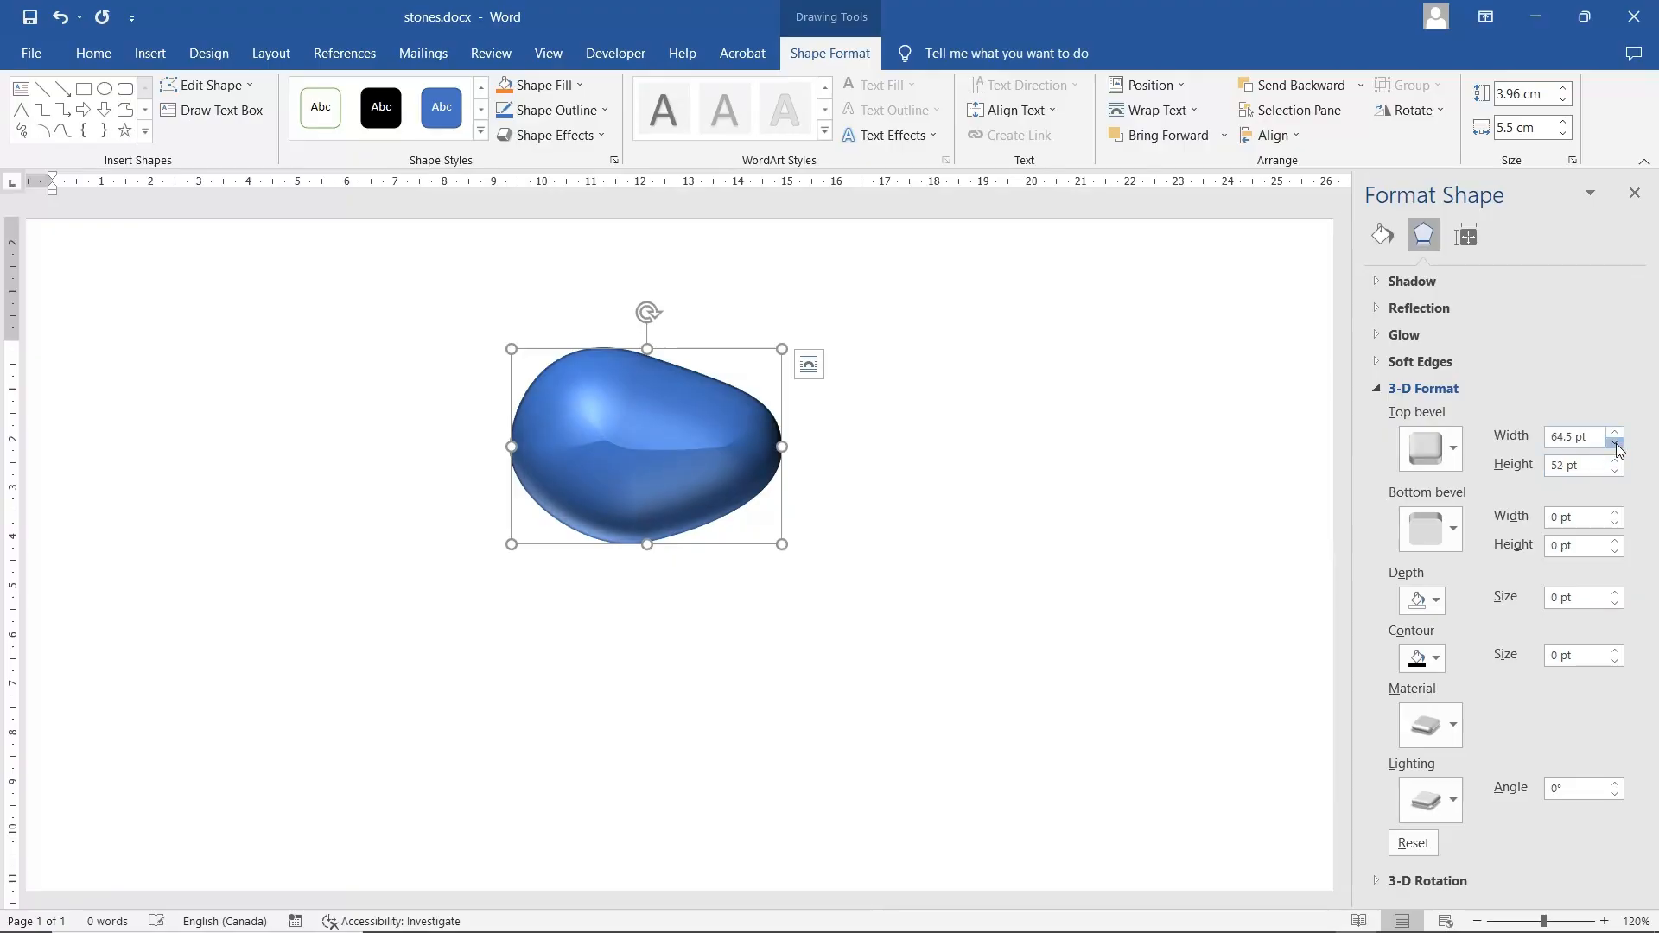
{"action": "left_click", "coordinate": [1615, 444]}
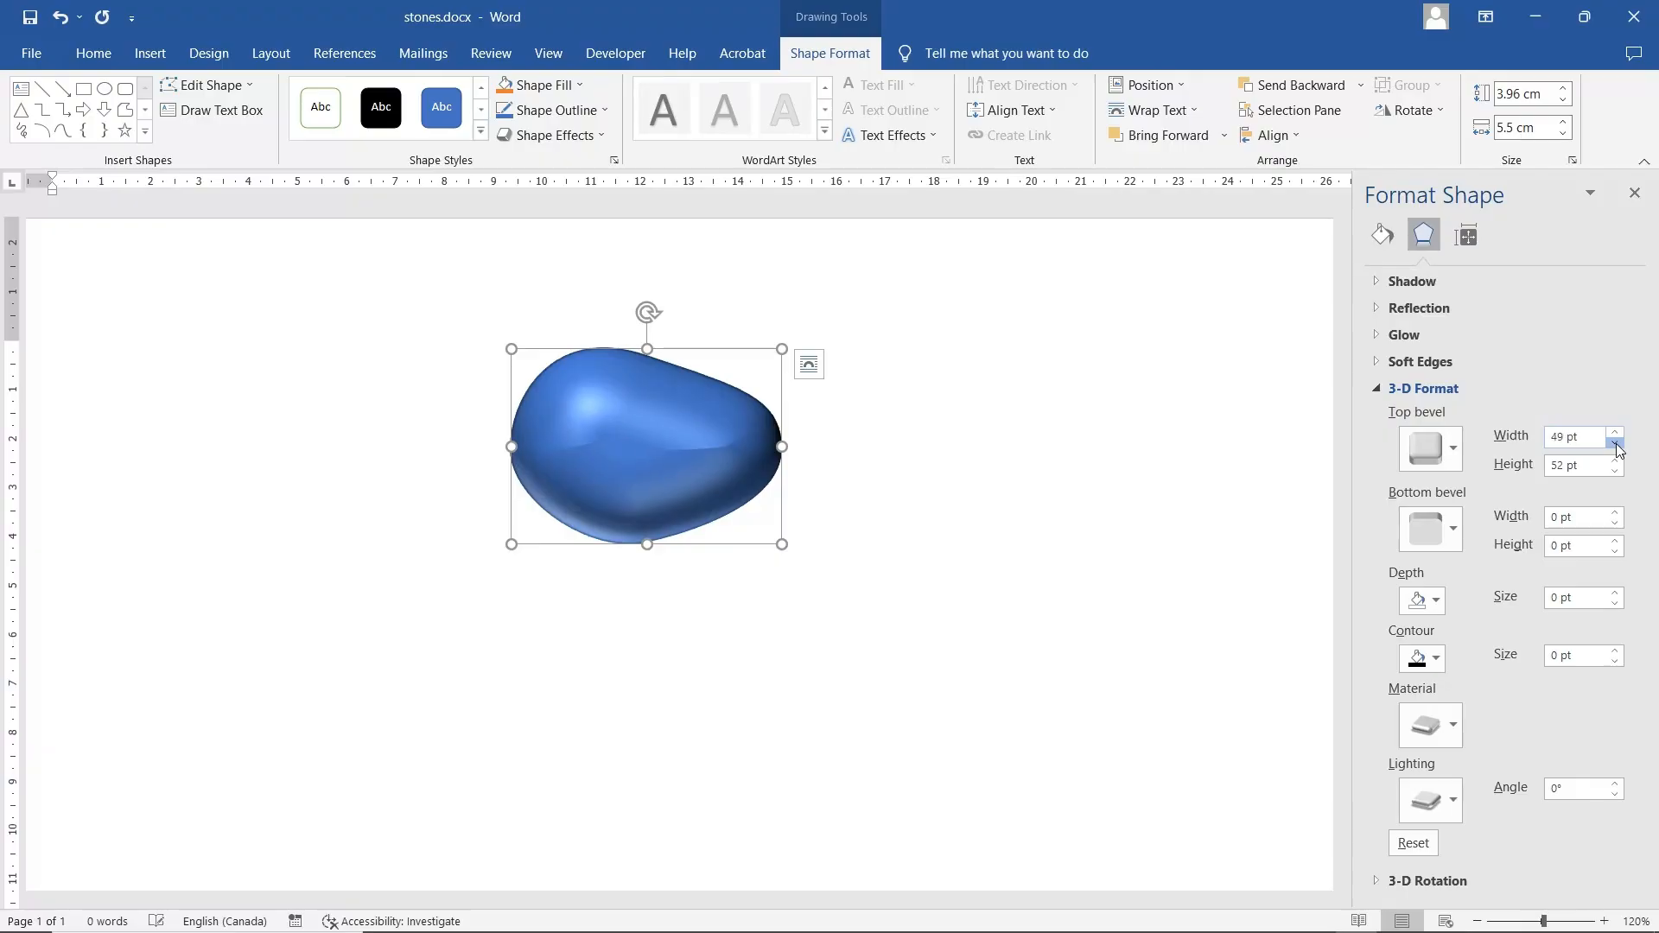
{"action": "left_click", "coordinate": [1615, 444]}
{"action": "left_click", "coordinate": [1615, 432]}
{"action": "left_click", "coordinate": [1615, 432]}
{"action": "left_click", "coordinate": [1615, 432]}
{"action": "left_click", "coordinate": [1615, 432]}
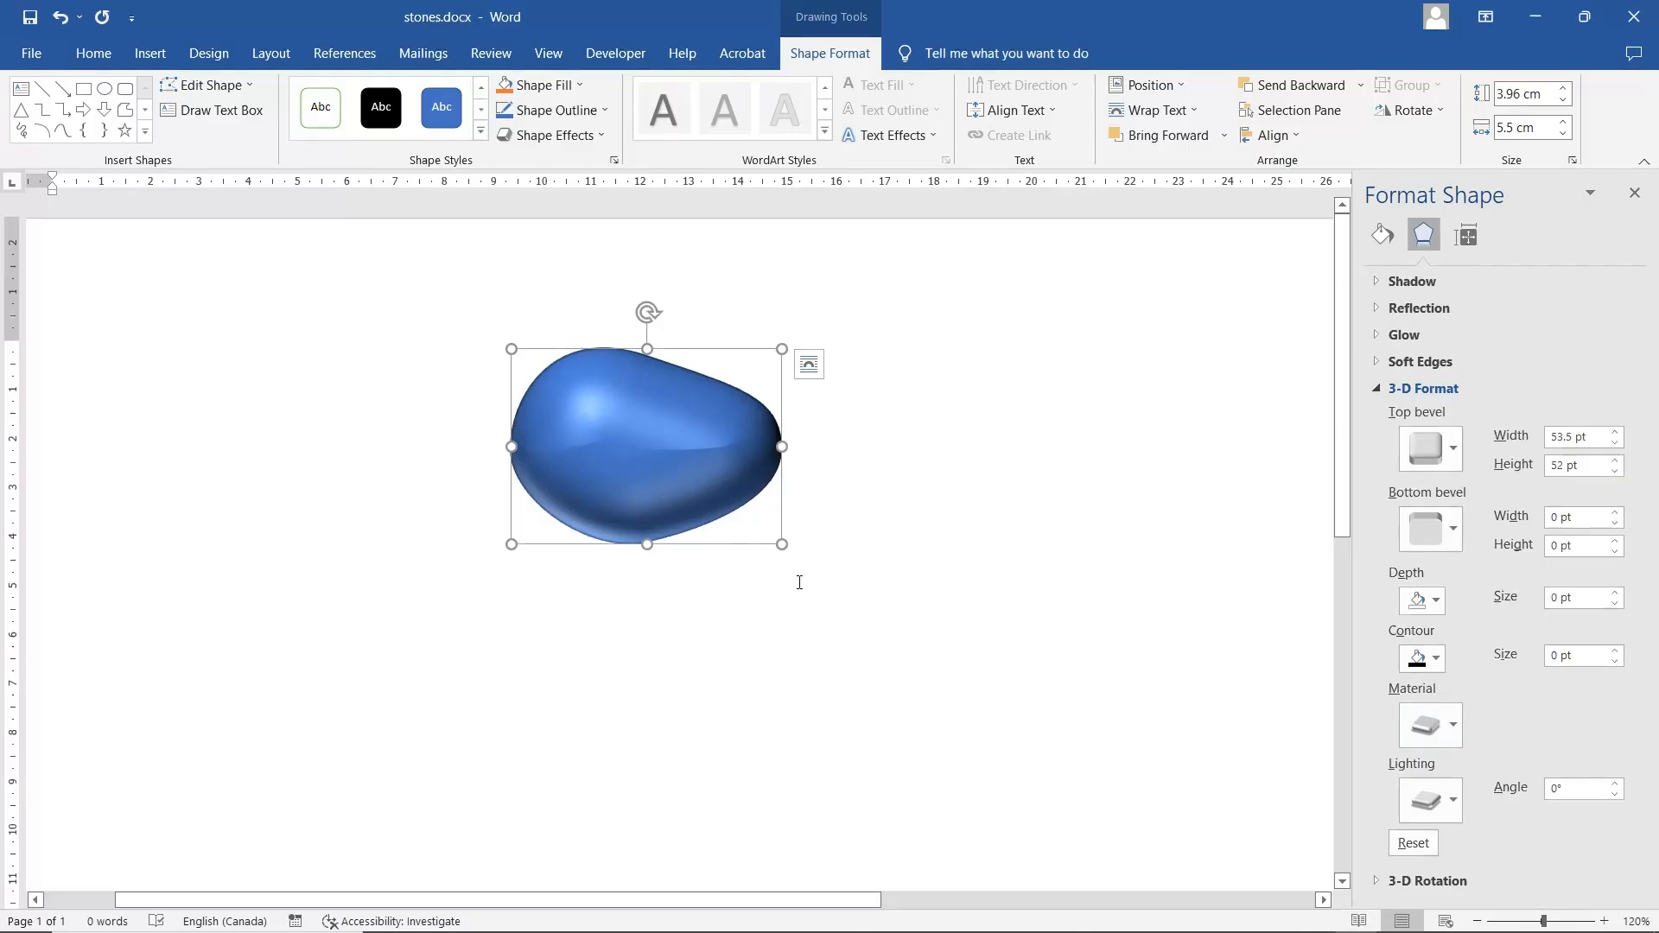
- Give the pebble the second Special Effect material and the second Special lighting preset, and move it down and left
{"action": "left_click", "coordinate": [1456, 724]}
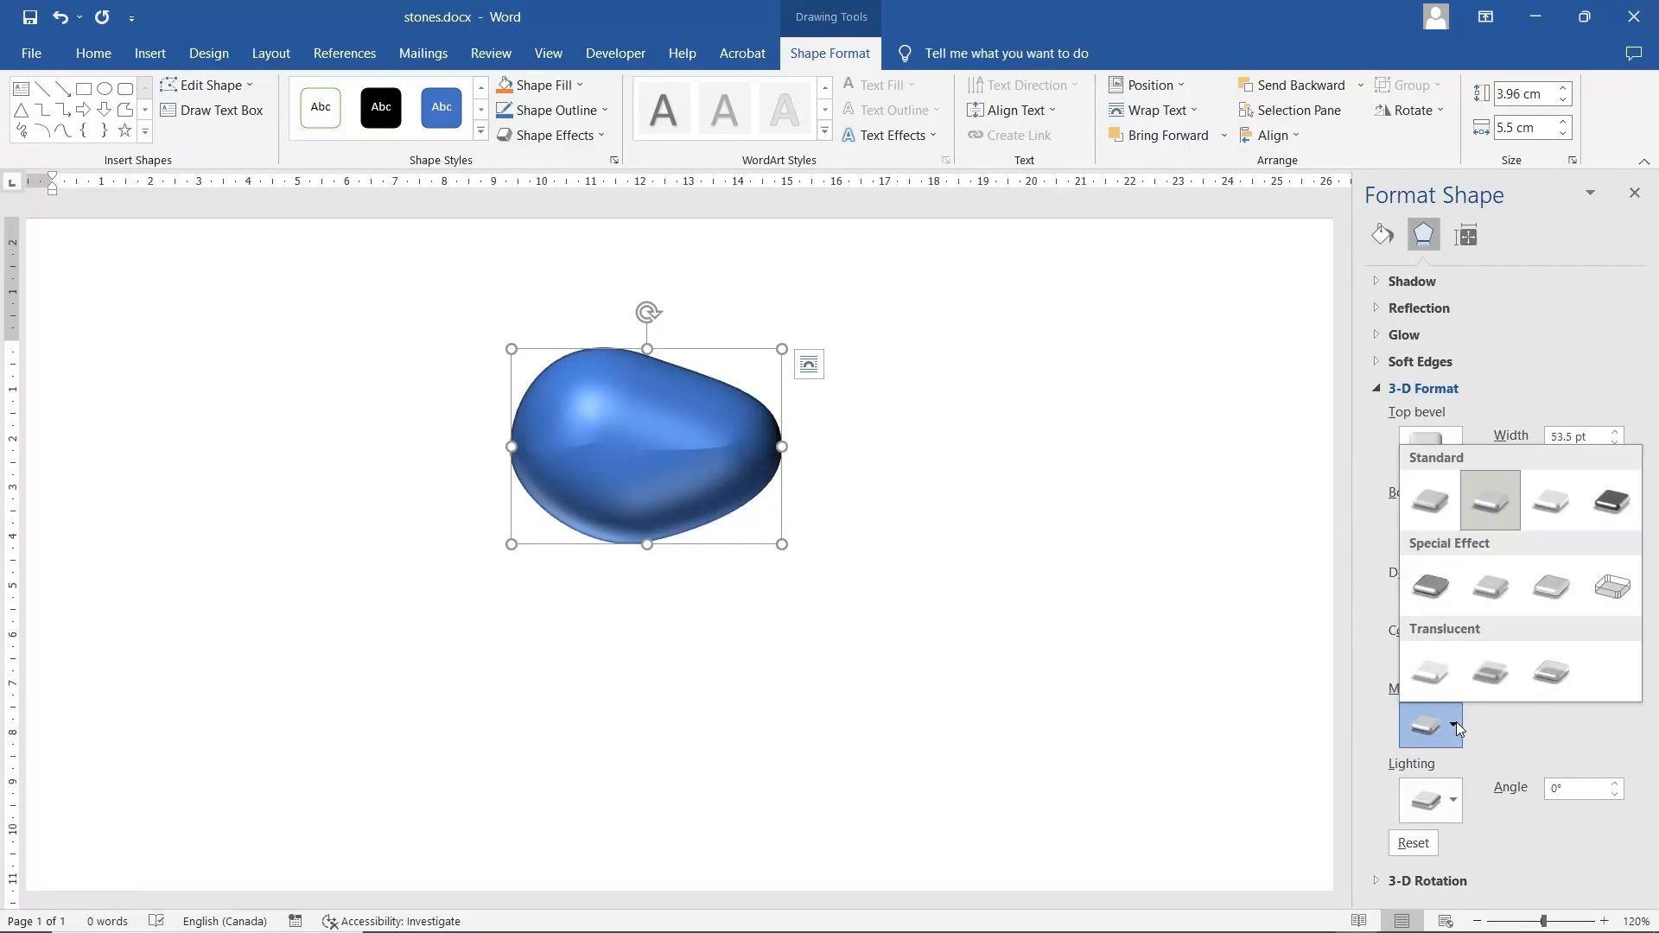
{"action": "left_click", "coordinate": [1498, 596]}
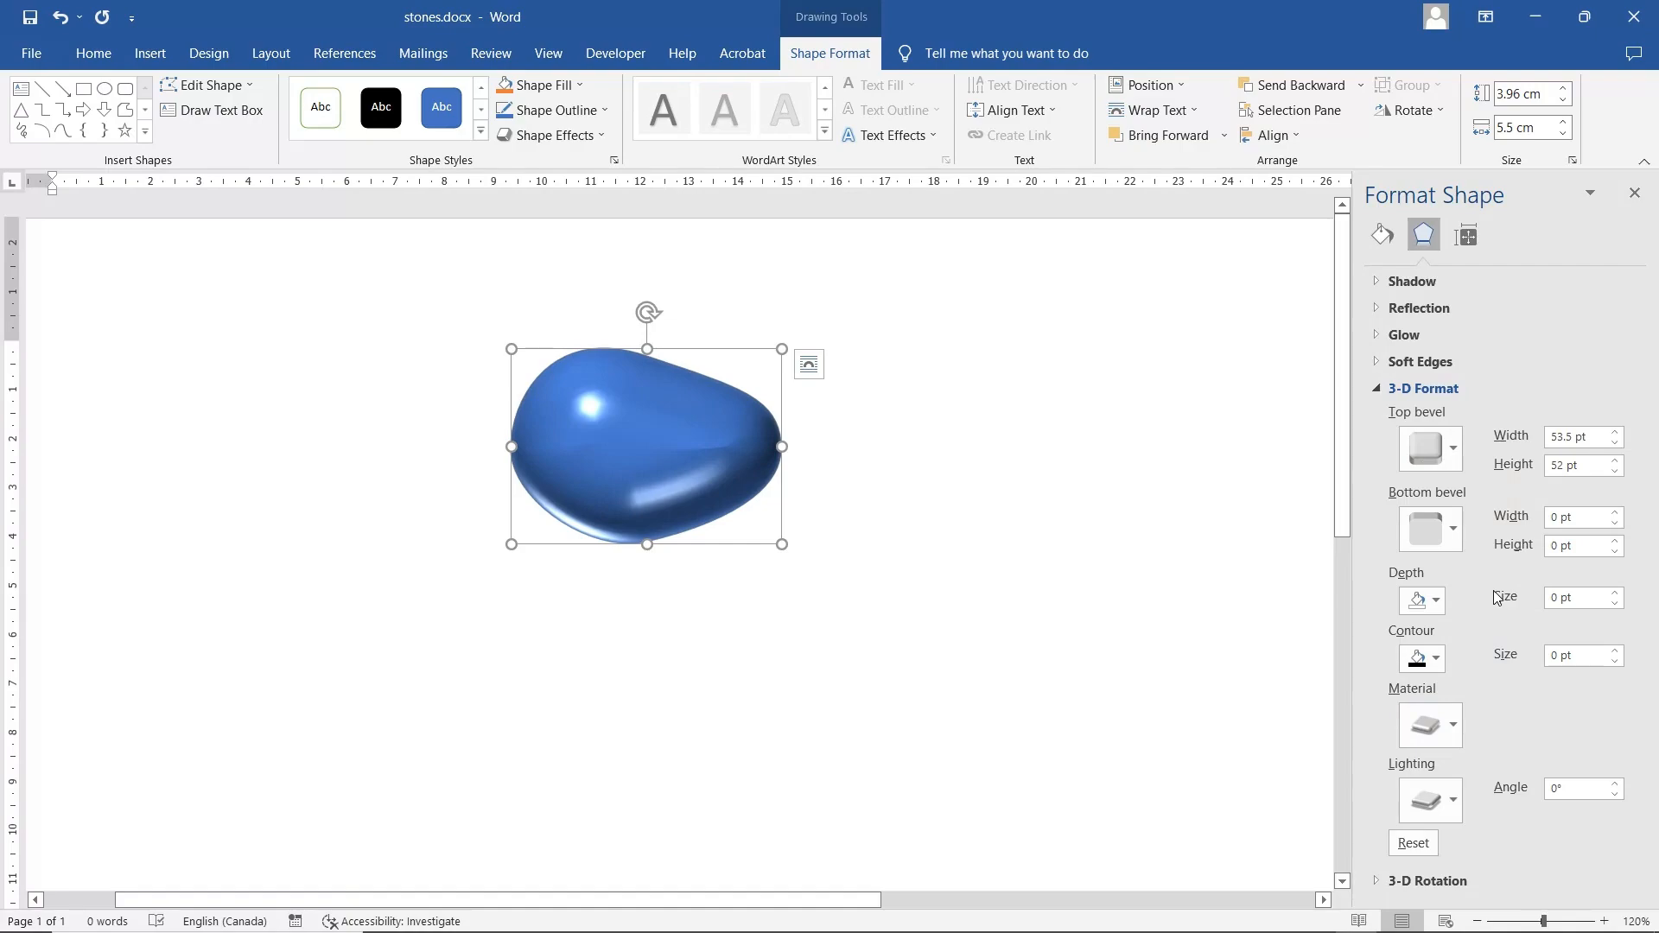
{"action": "left_click", "coordinate": [1452, 800]}
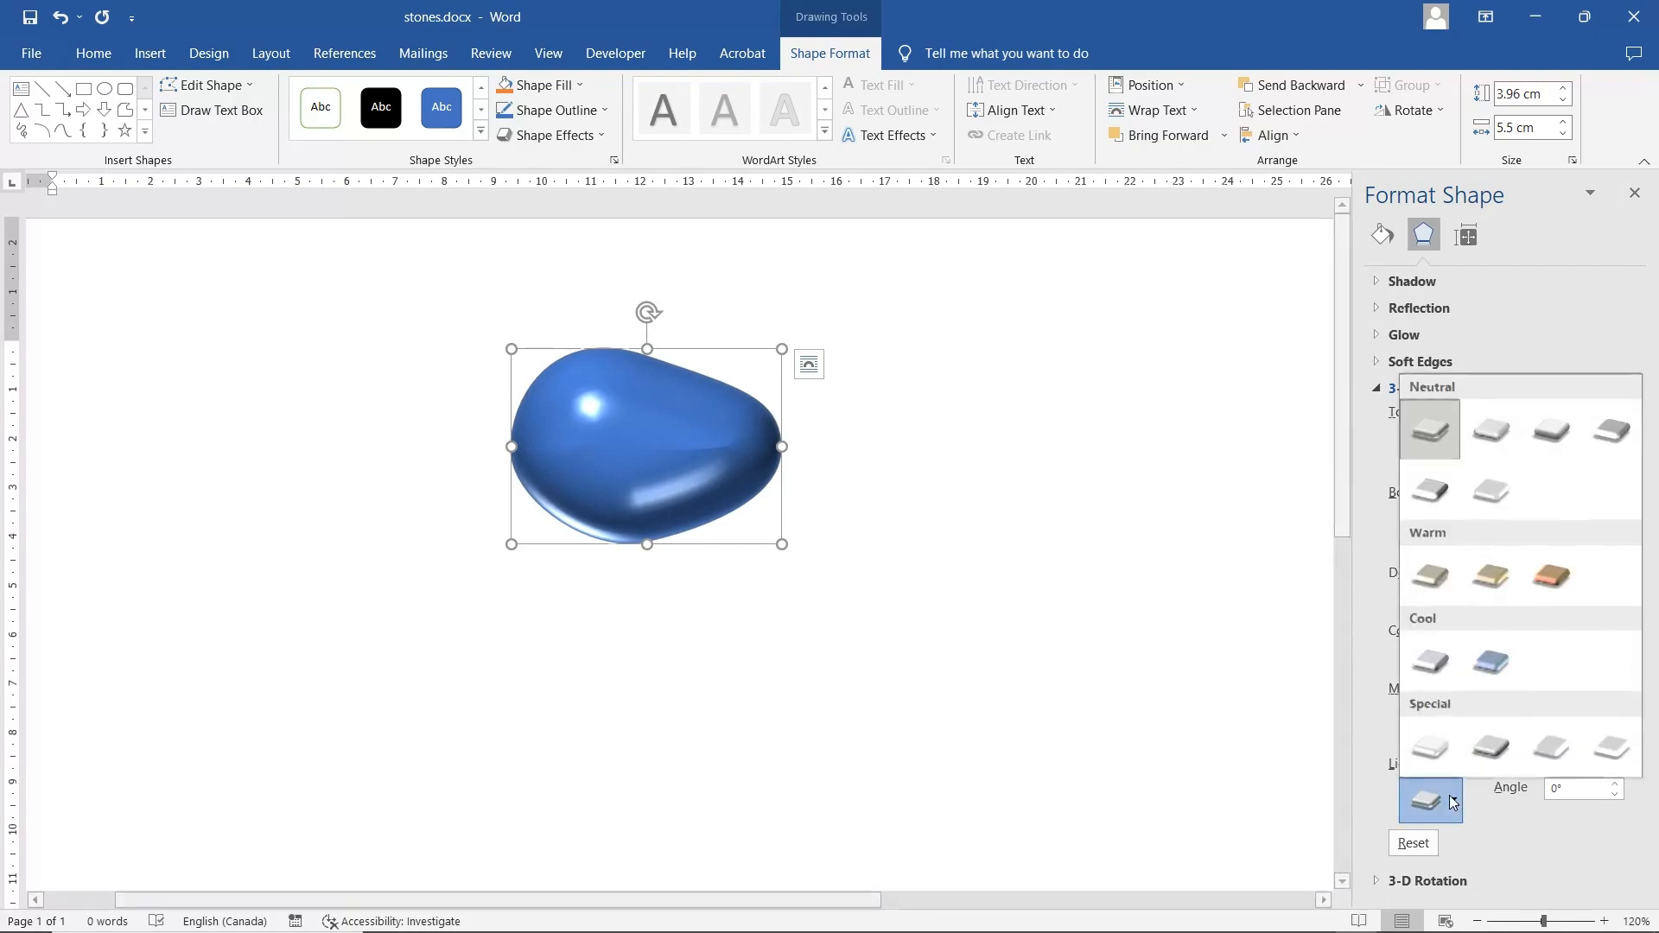
{"action": "left_click", "coordinate": [1491, 746]}
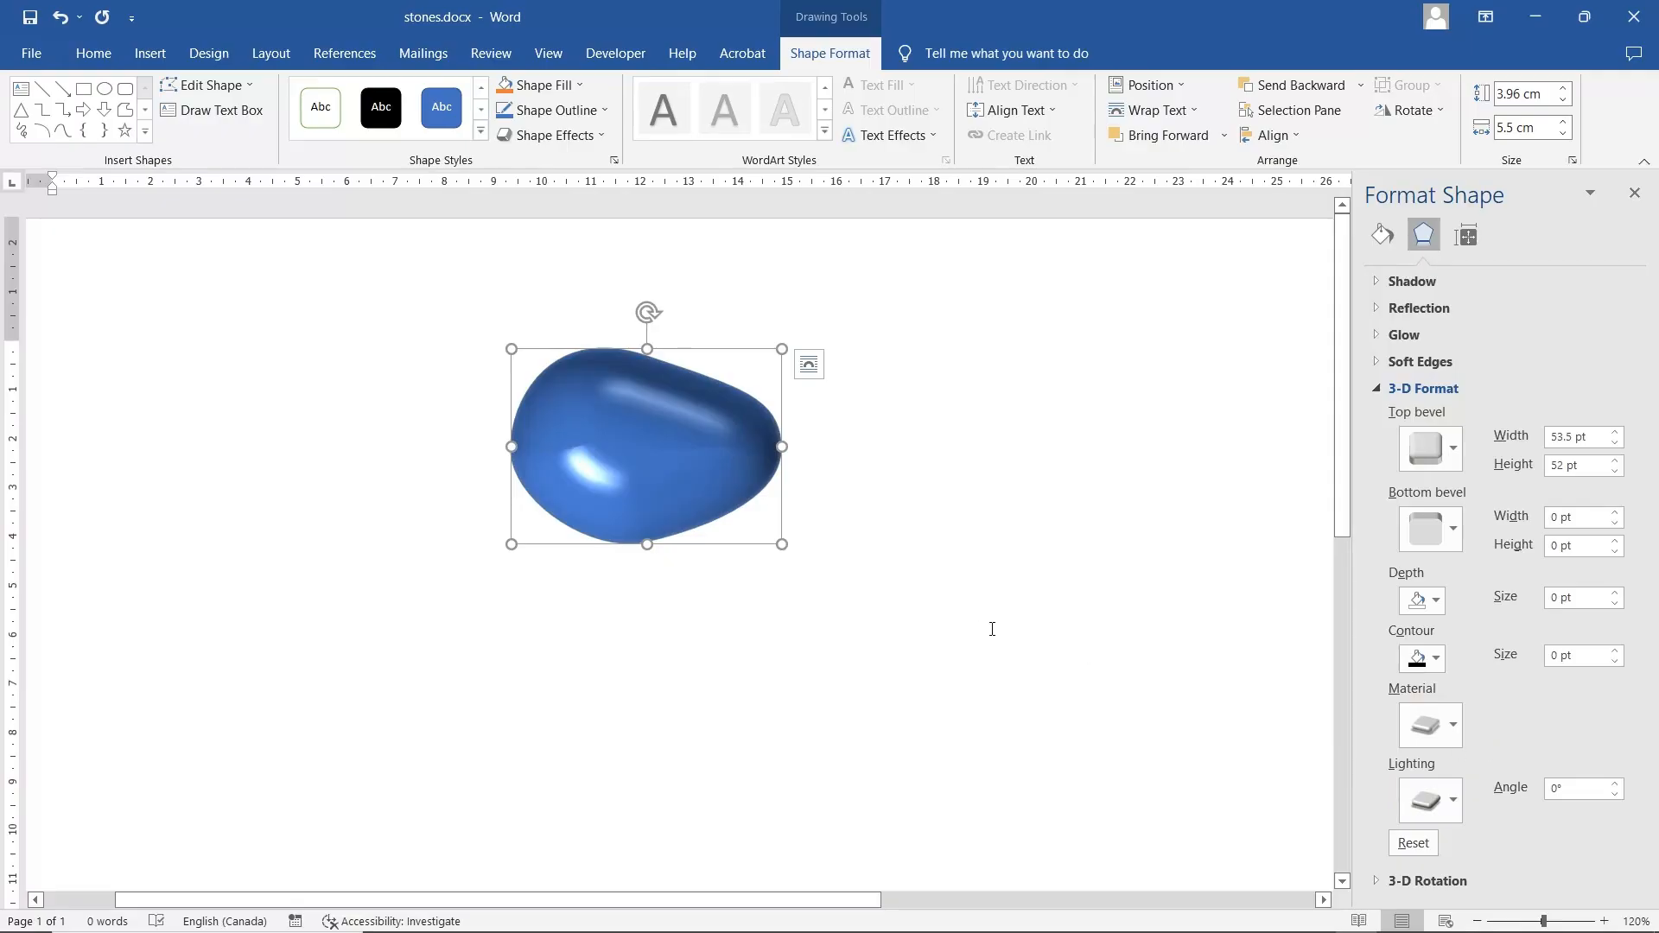
{"action": "left_click_drag", "start_coordinate": [663, 474], "coordinate": [543, 535]}
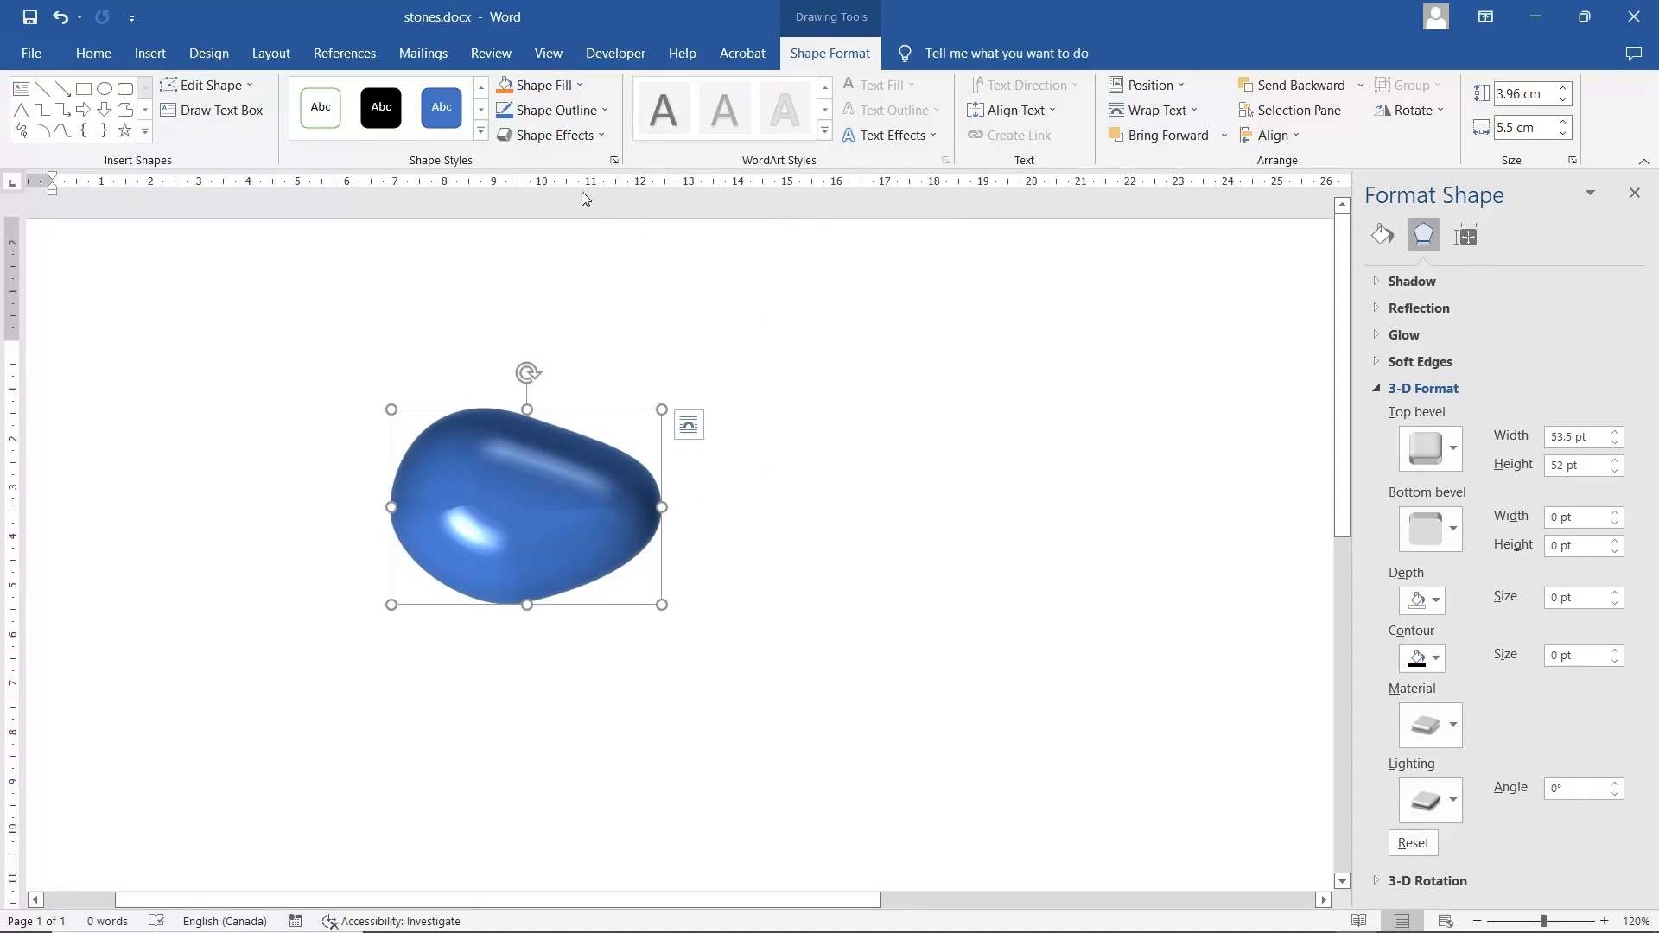
- Fill the pebble with the light blue and pink speckled texture
{"action": "left_click", "coordinate": [564, 87]}
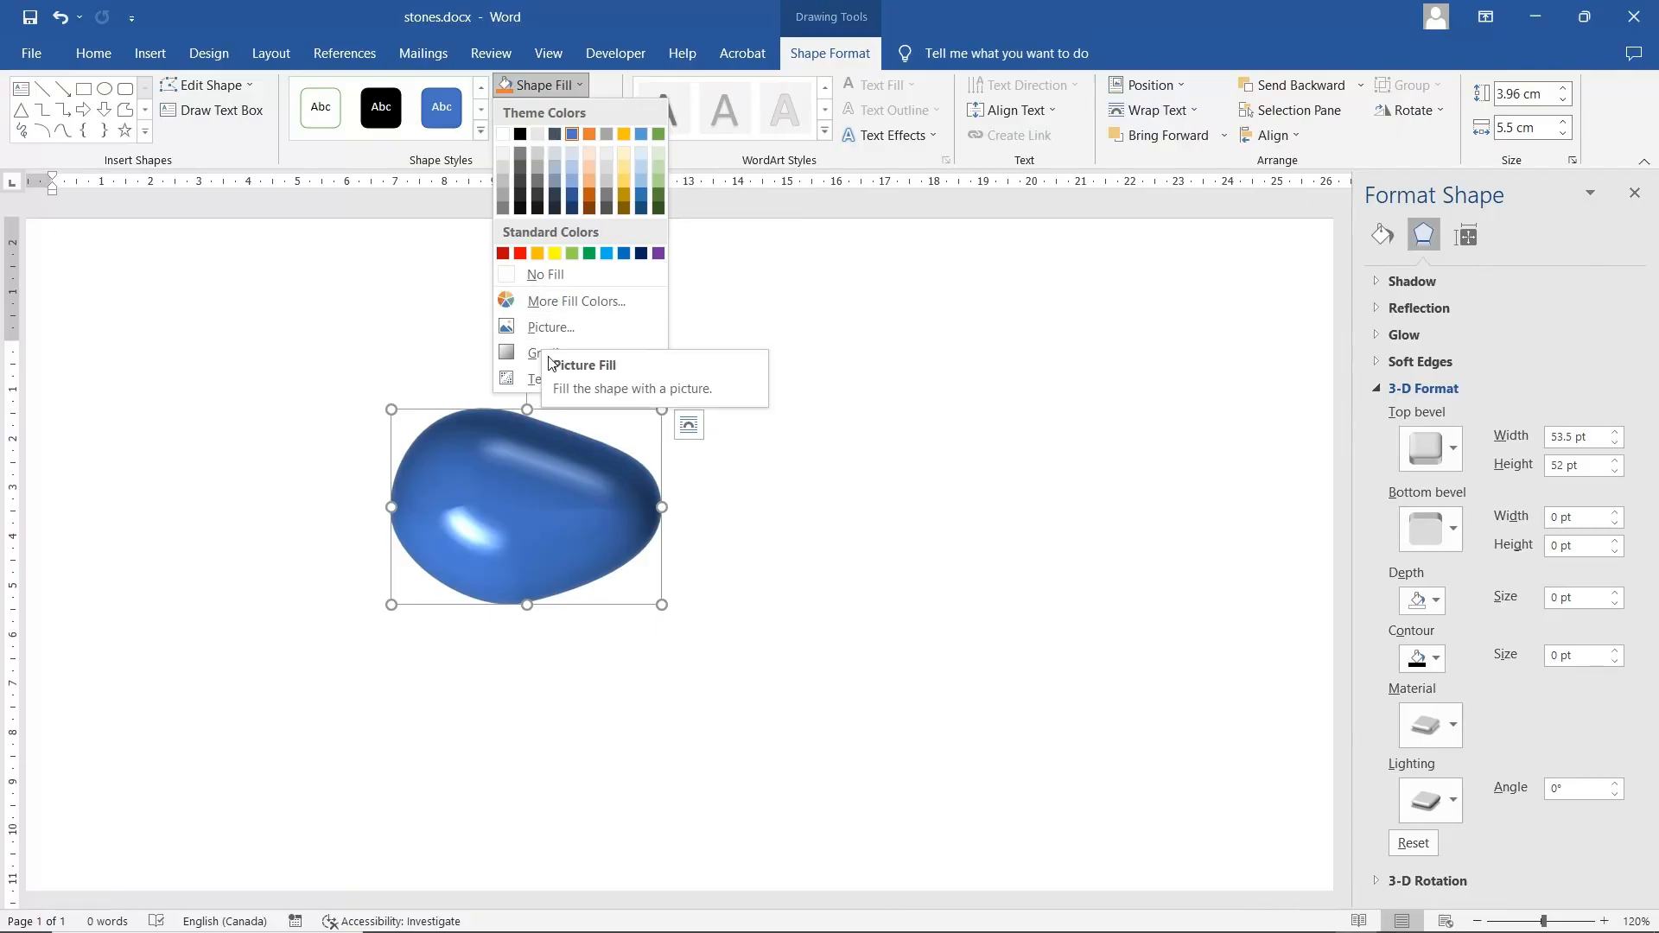
{"action": "mouse_move", "coordinate": [636, 390]}
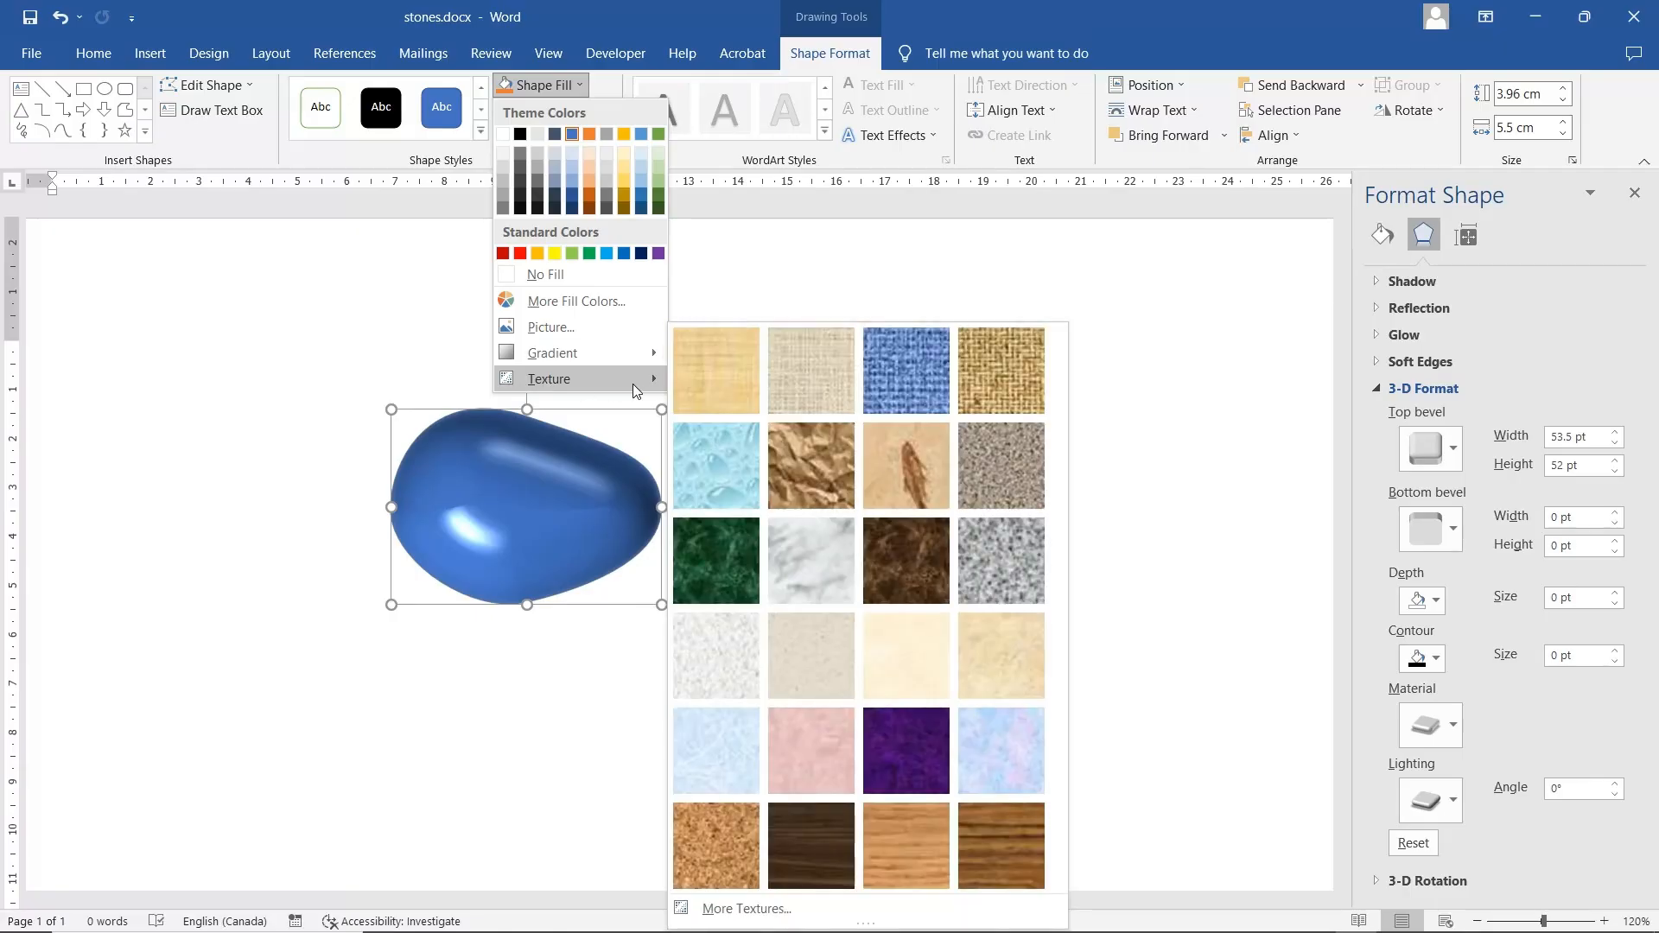
{"action": "left_click", "coordinate": [997, 765]}
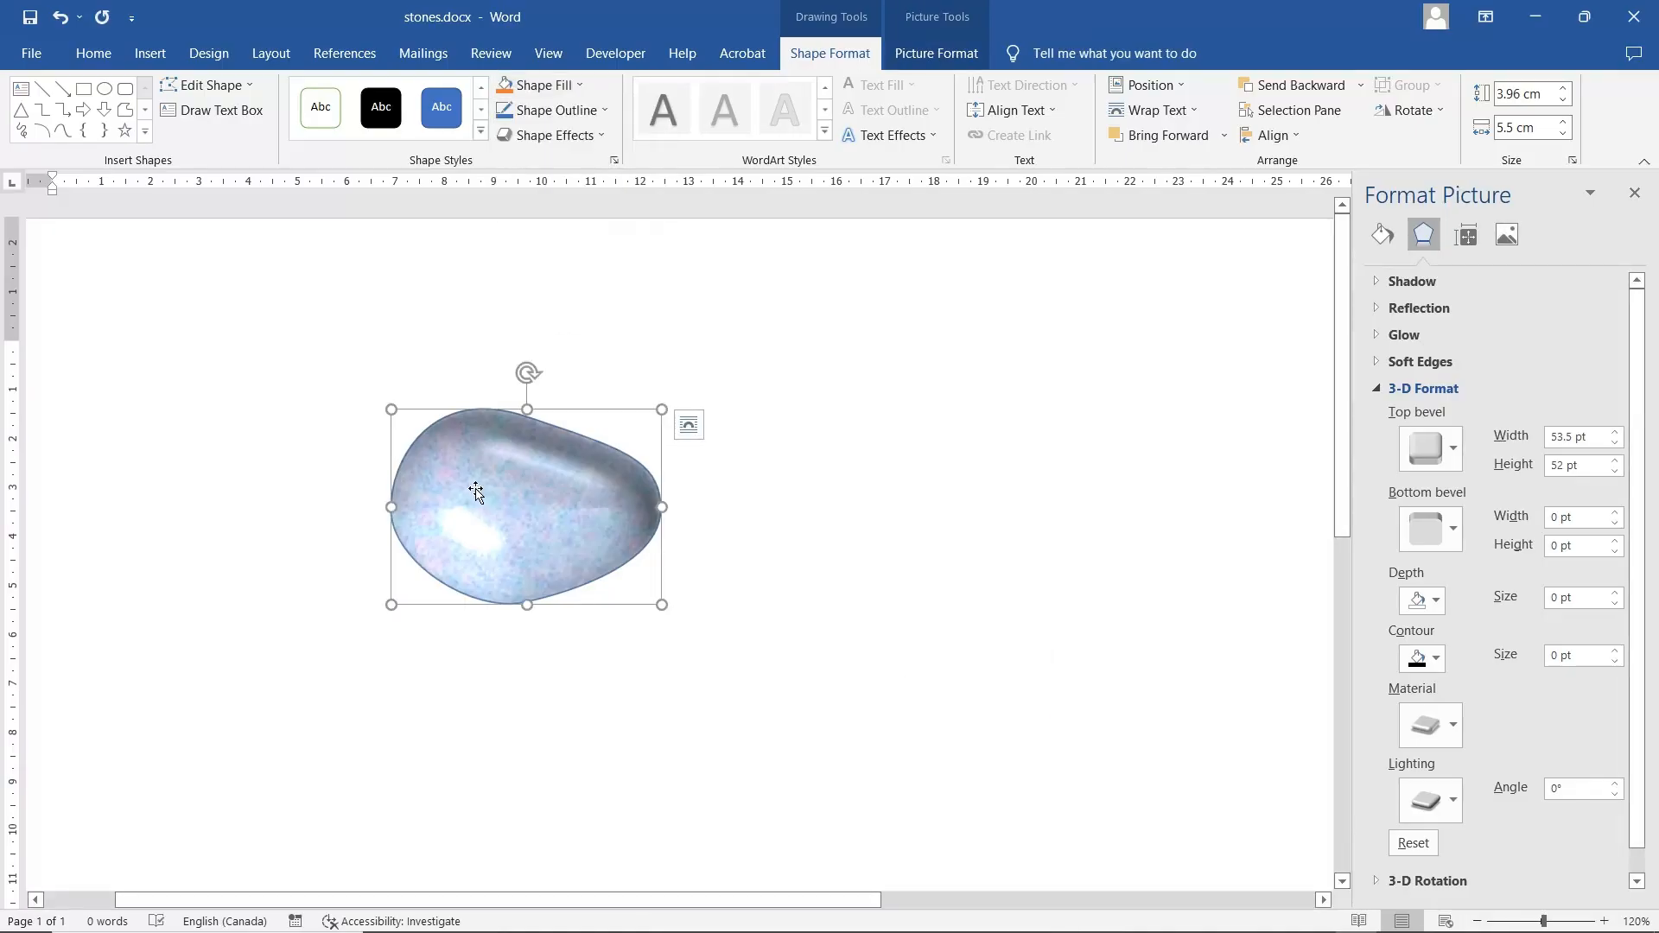
- Copy the textured pebble and paste a duplicate of it onto the page
{"action": "right_click", "coordinate": [539, 503]}
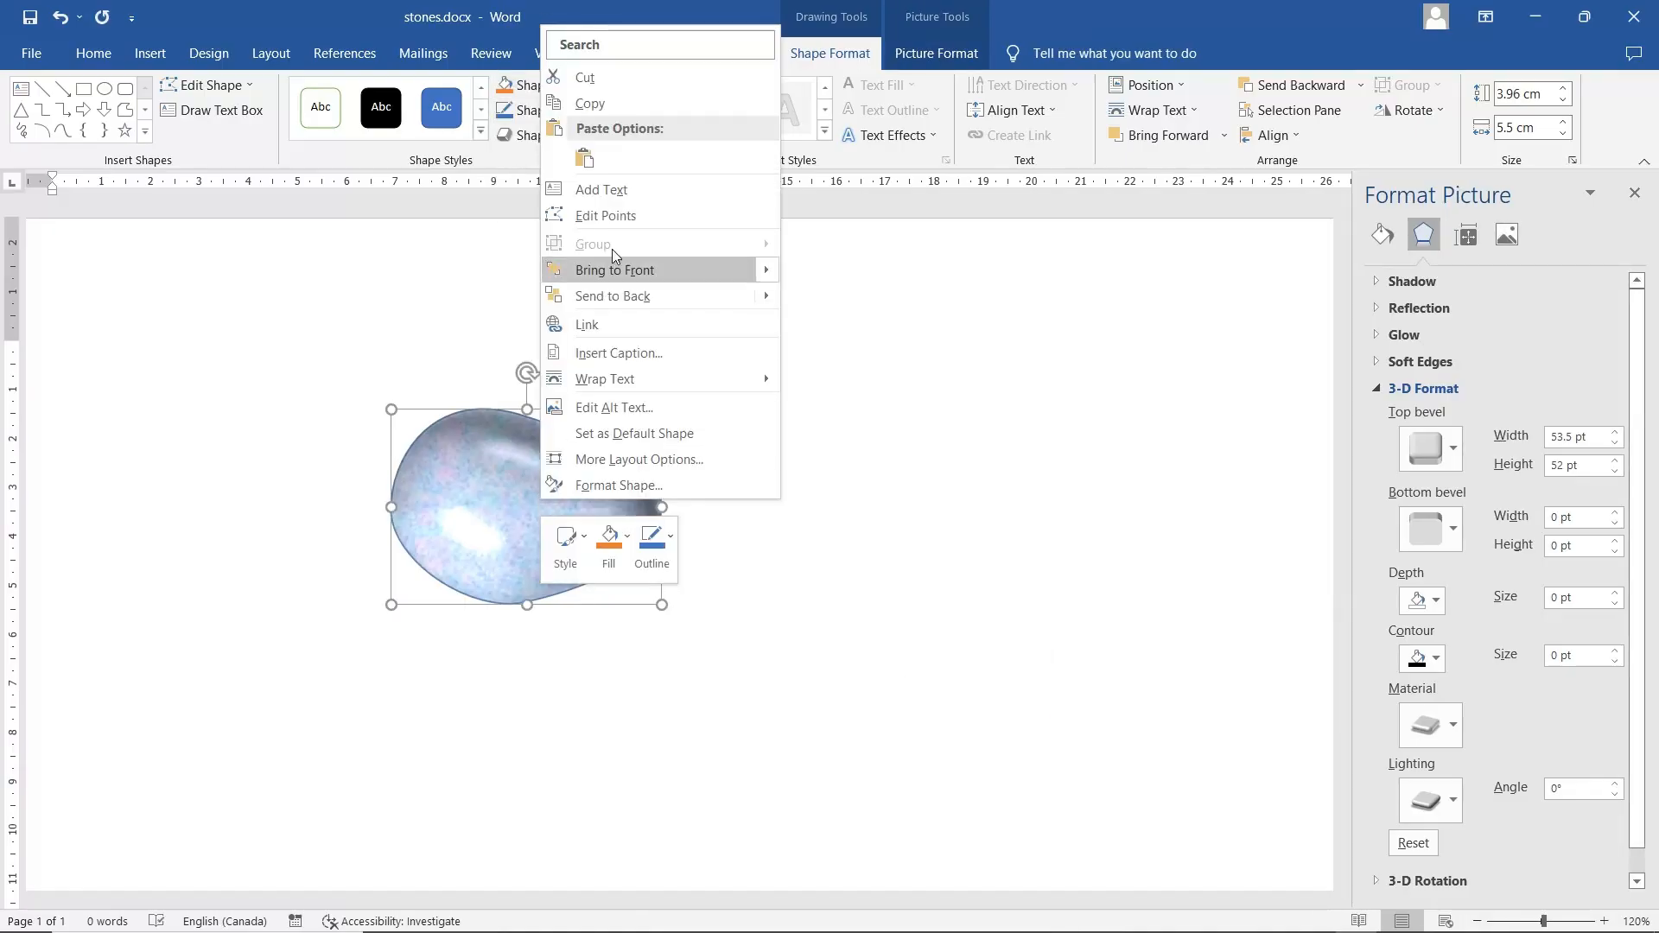
{"action": "left_click", "coordinate": [604, 112]}
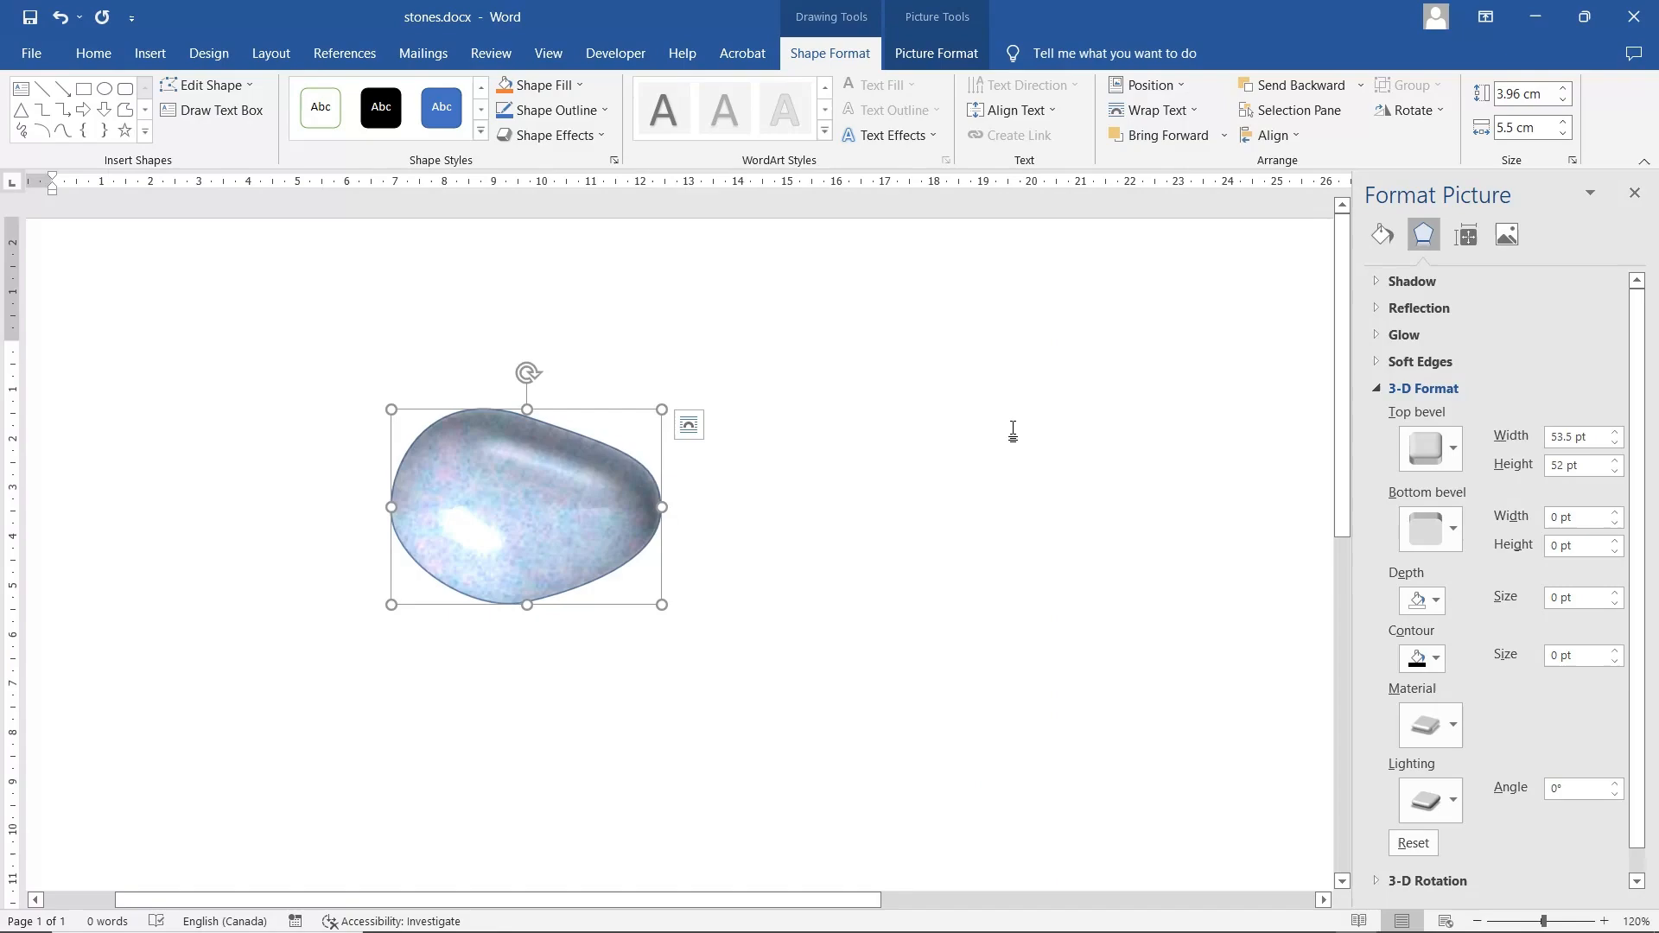
{"action": "right_click", "coordinate": [959, 438]}
{"action": "left_click", "coordinate": [1003, 573]}
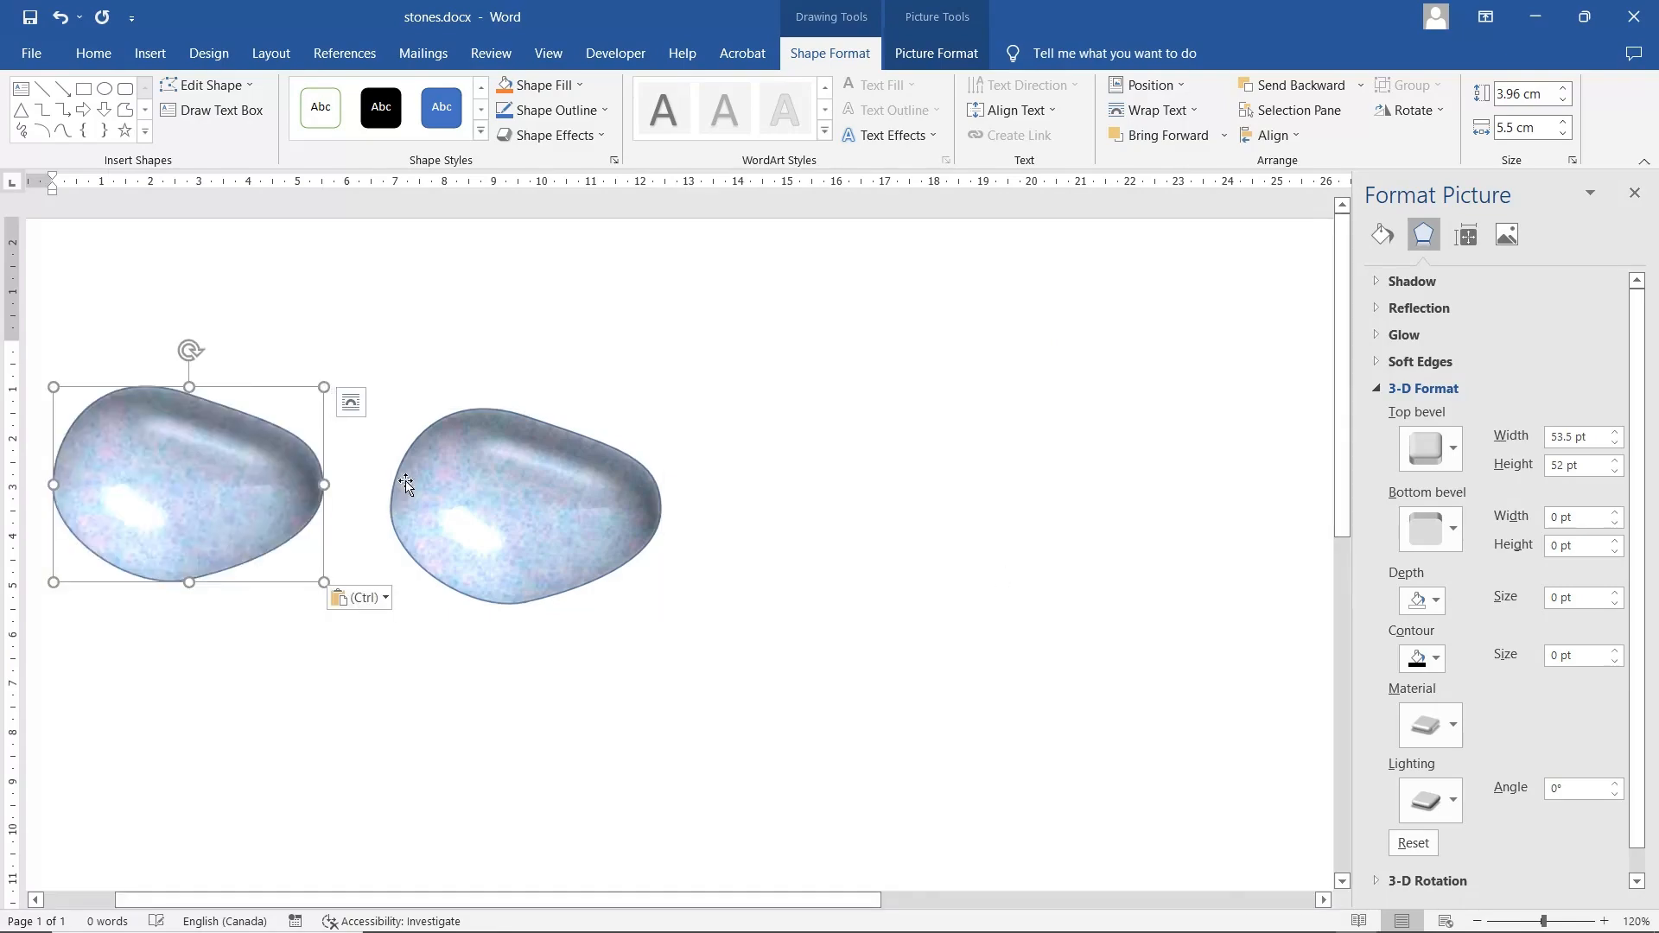
- Place the duplicate pebble to the right of the original and give it a thin light grey outline
{"action": "left_click_drag", "start_coordinate": [211, 484], "coordinate": [987, 483]}
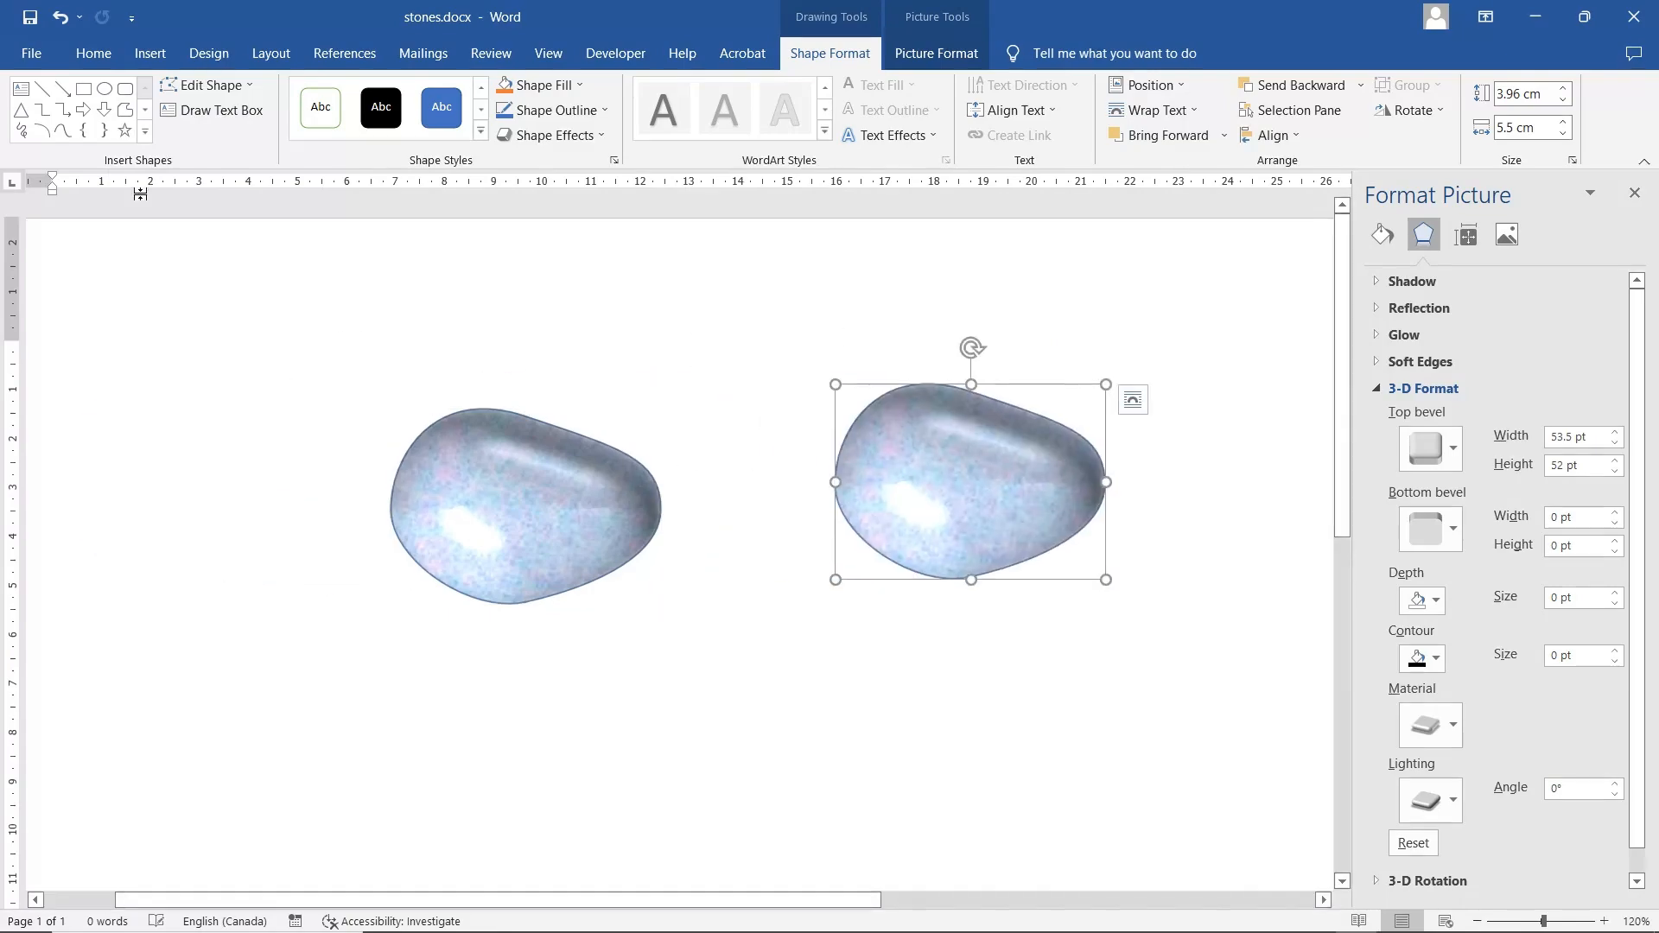
{"action": "left_click", "coordinate": [562, 112]}
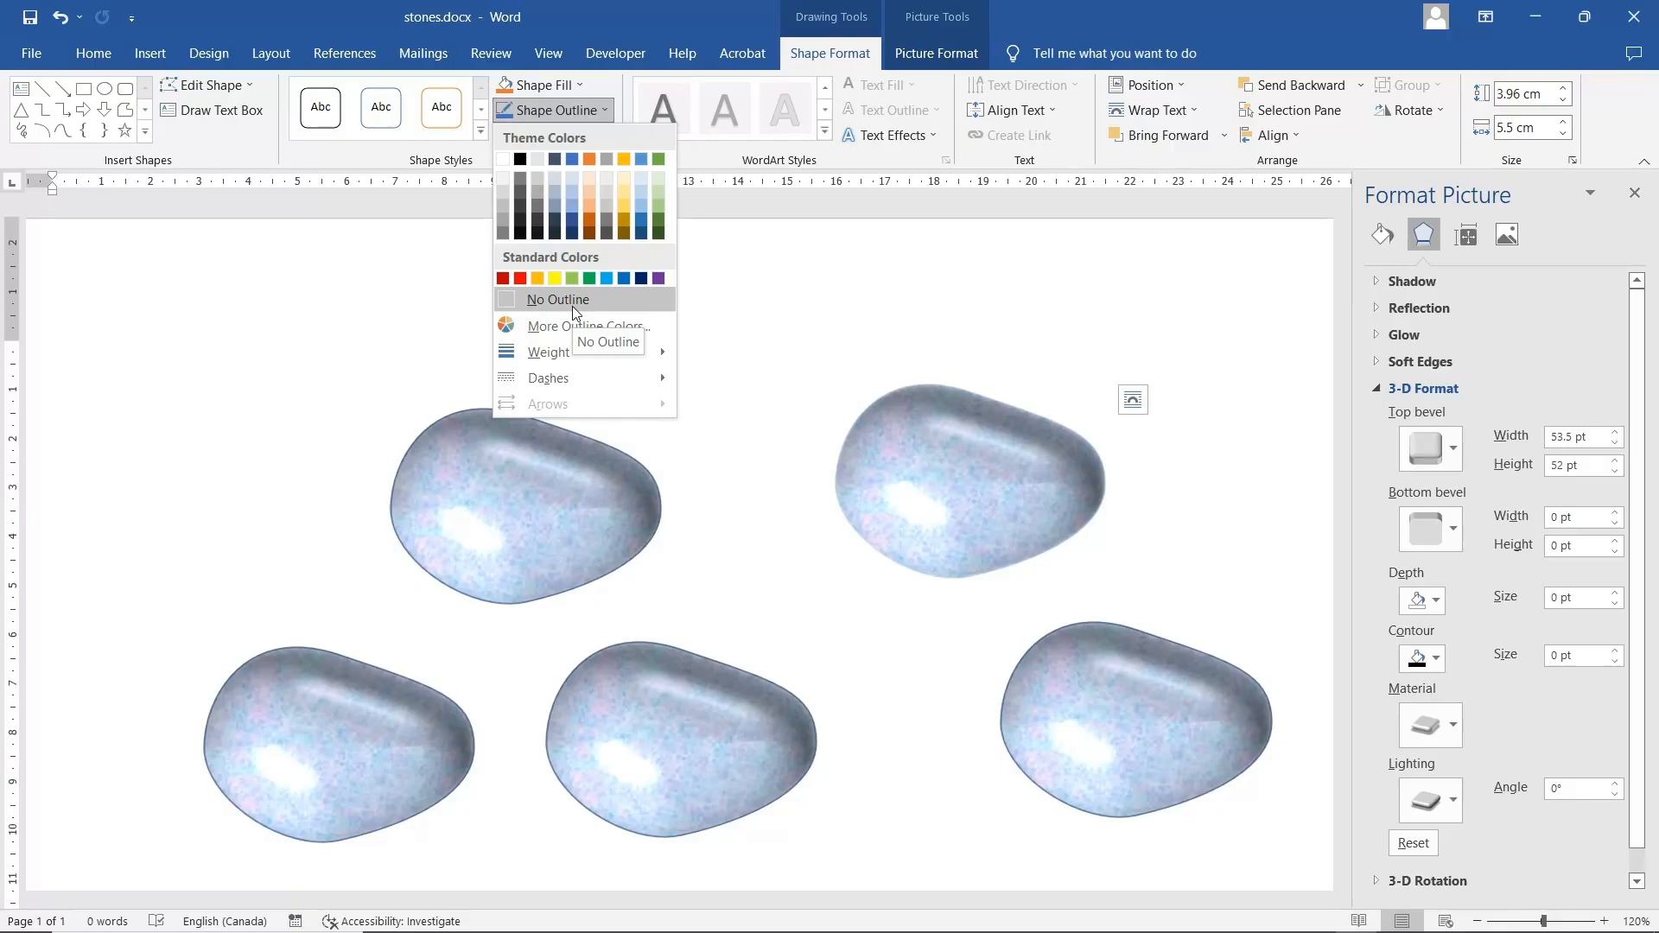
{"action": "mouse_move", "coordinate": [569, 352]}
{"action": "left_click", "coordinate": [770, 355]}
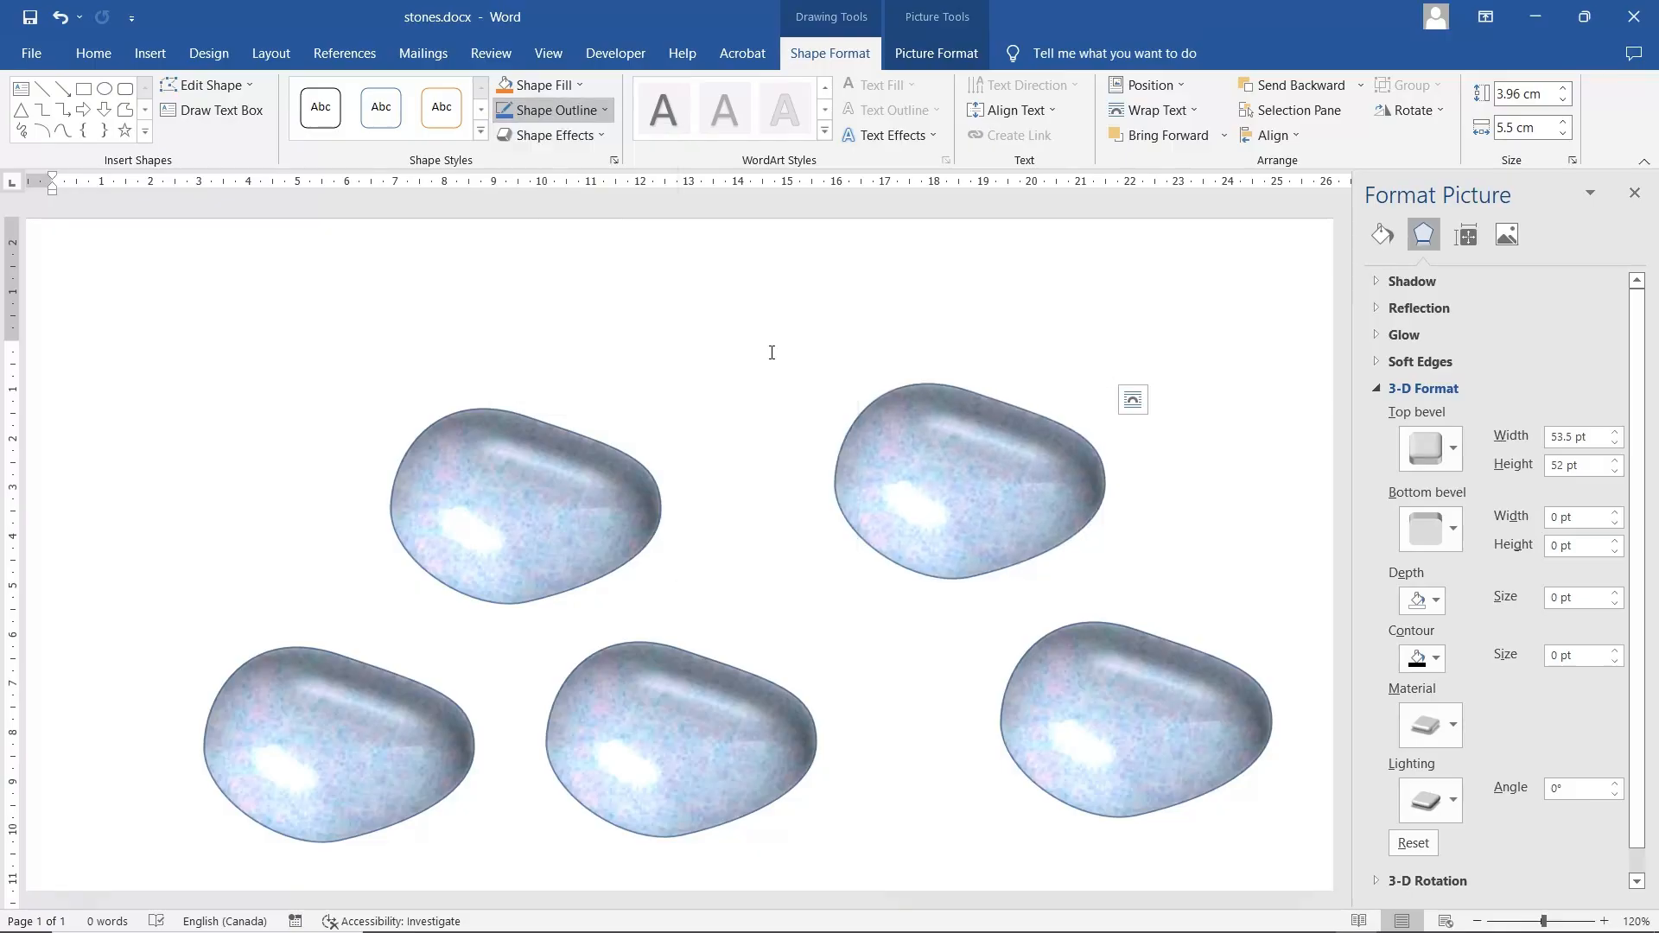
{"action": "left_click", "coordinate": [579, 119]}
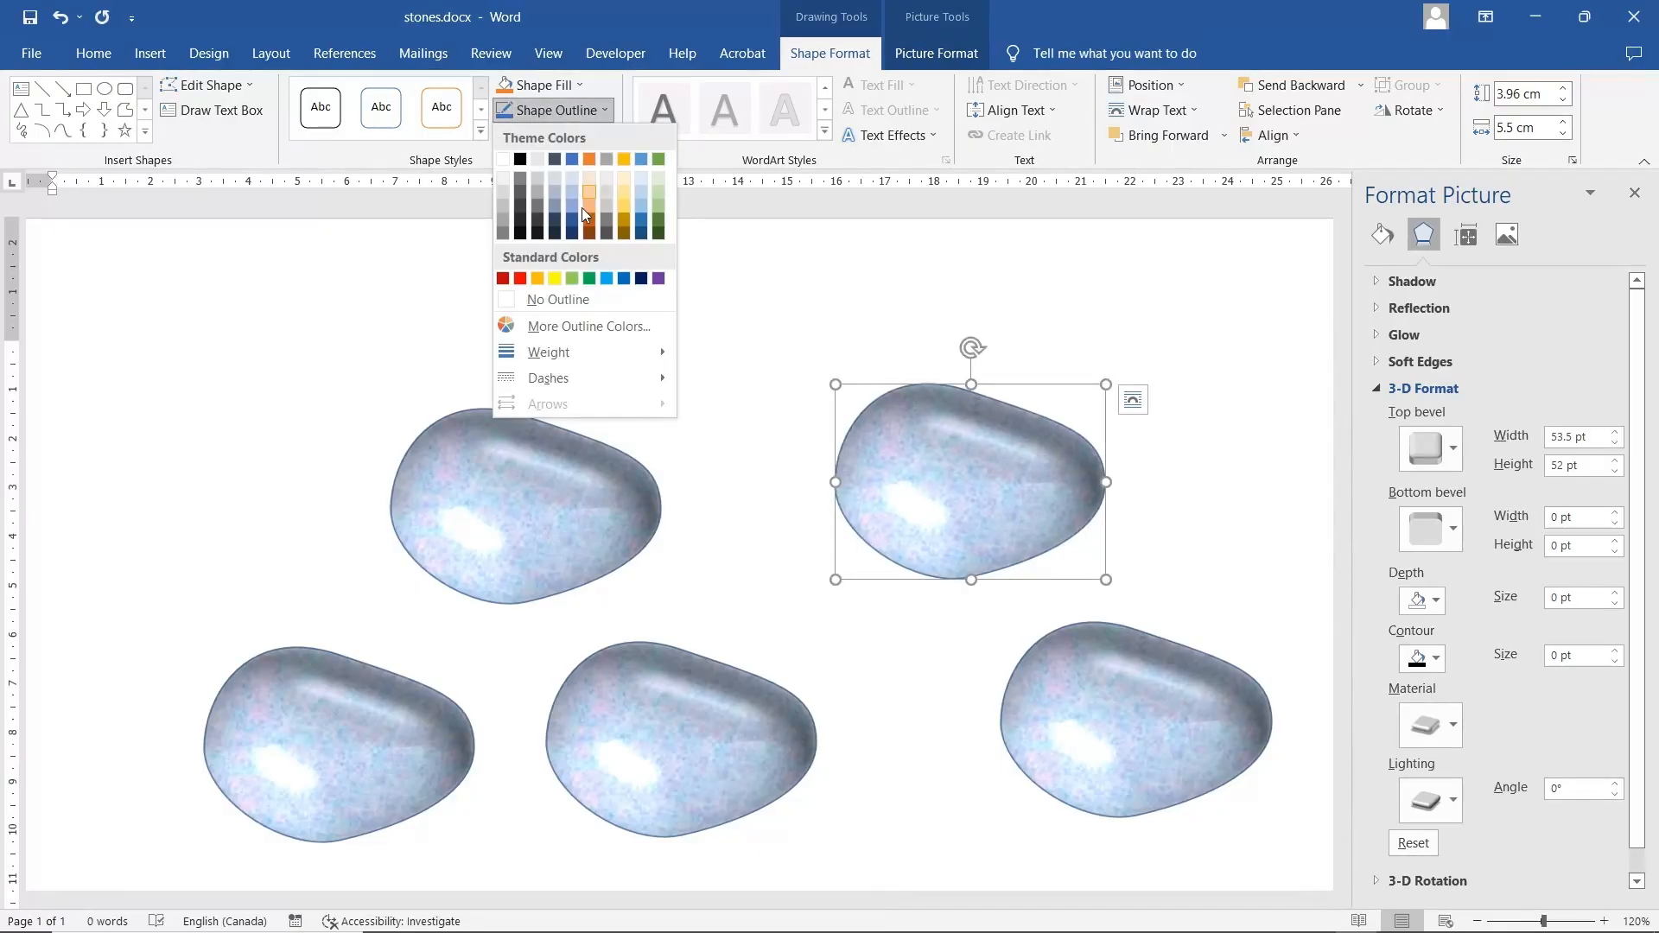
{"action": "left_click", "coordinate": [538, 181]}
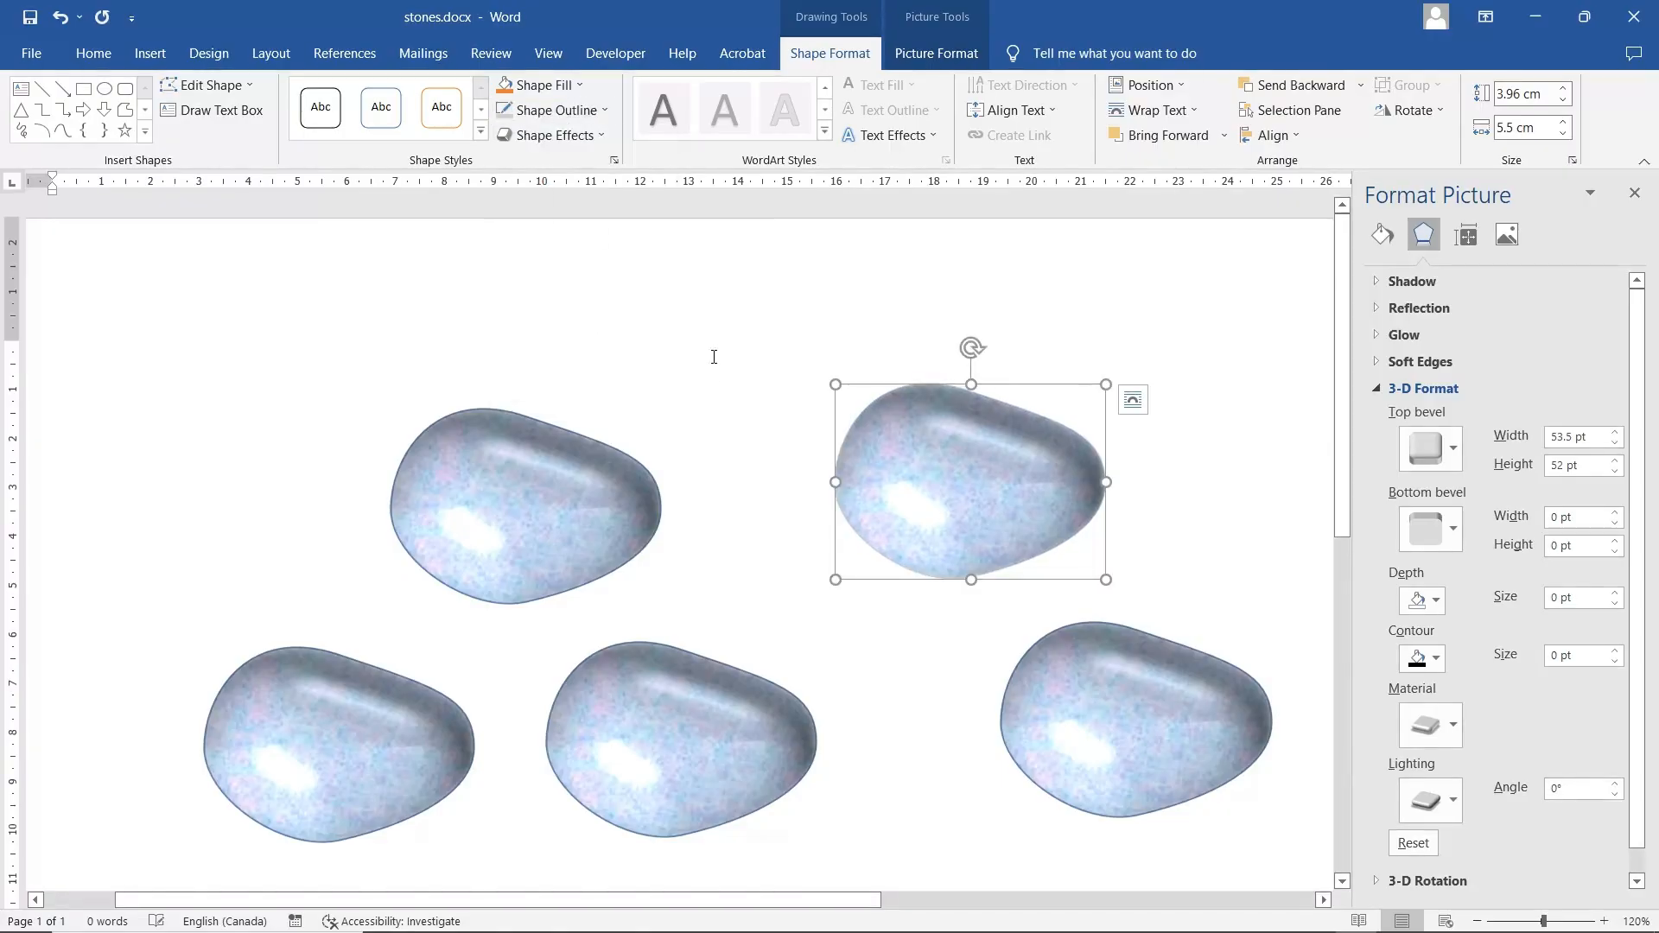
- Fill the duplicate with the tan parchment-like texture and resize it to about 4.54 cm high and 5.24 cm wide
{"action": "left_click", "coordinate": [542, 84]}
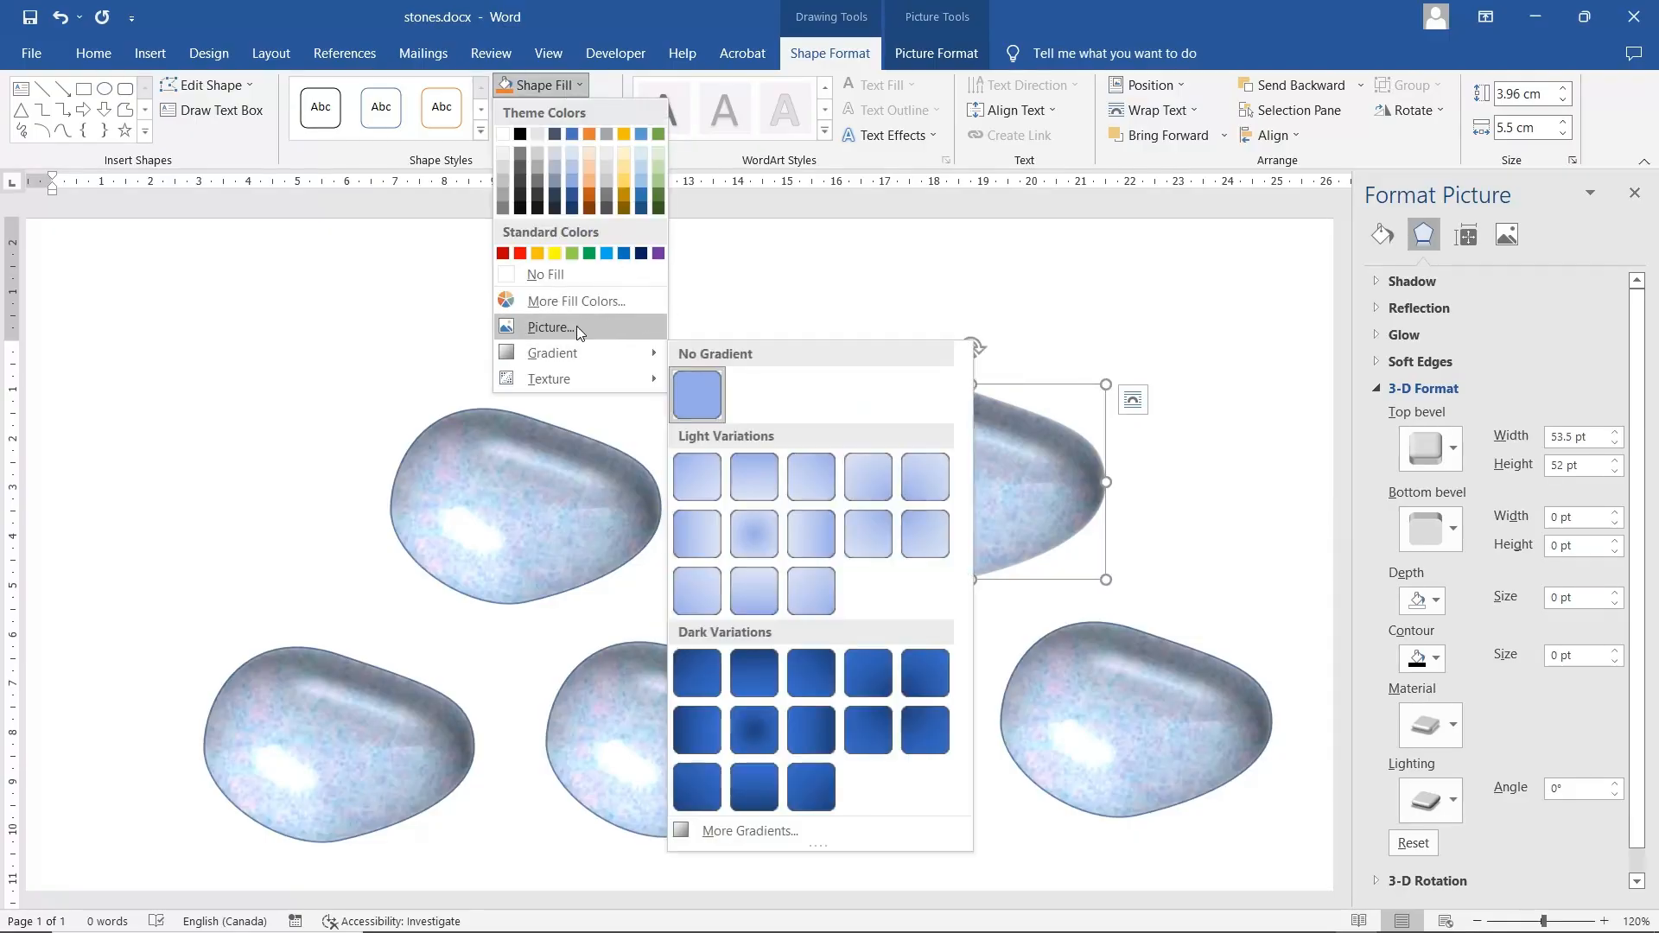
{"action": "mouse_move", "coordinate": [566, 379]}
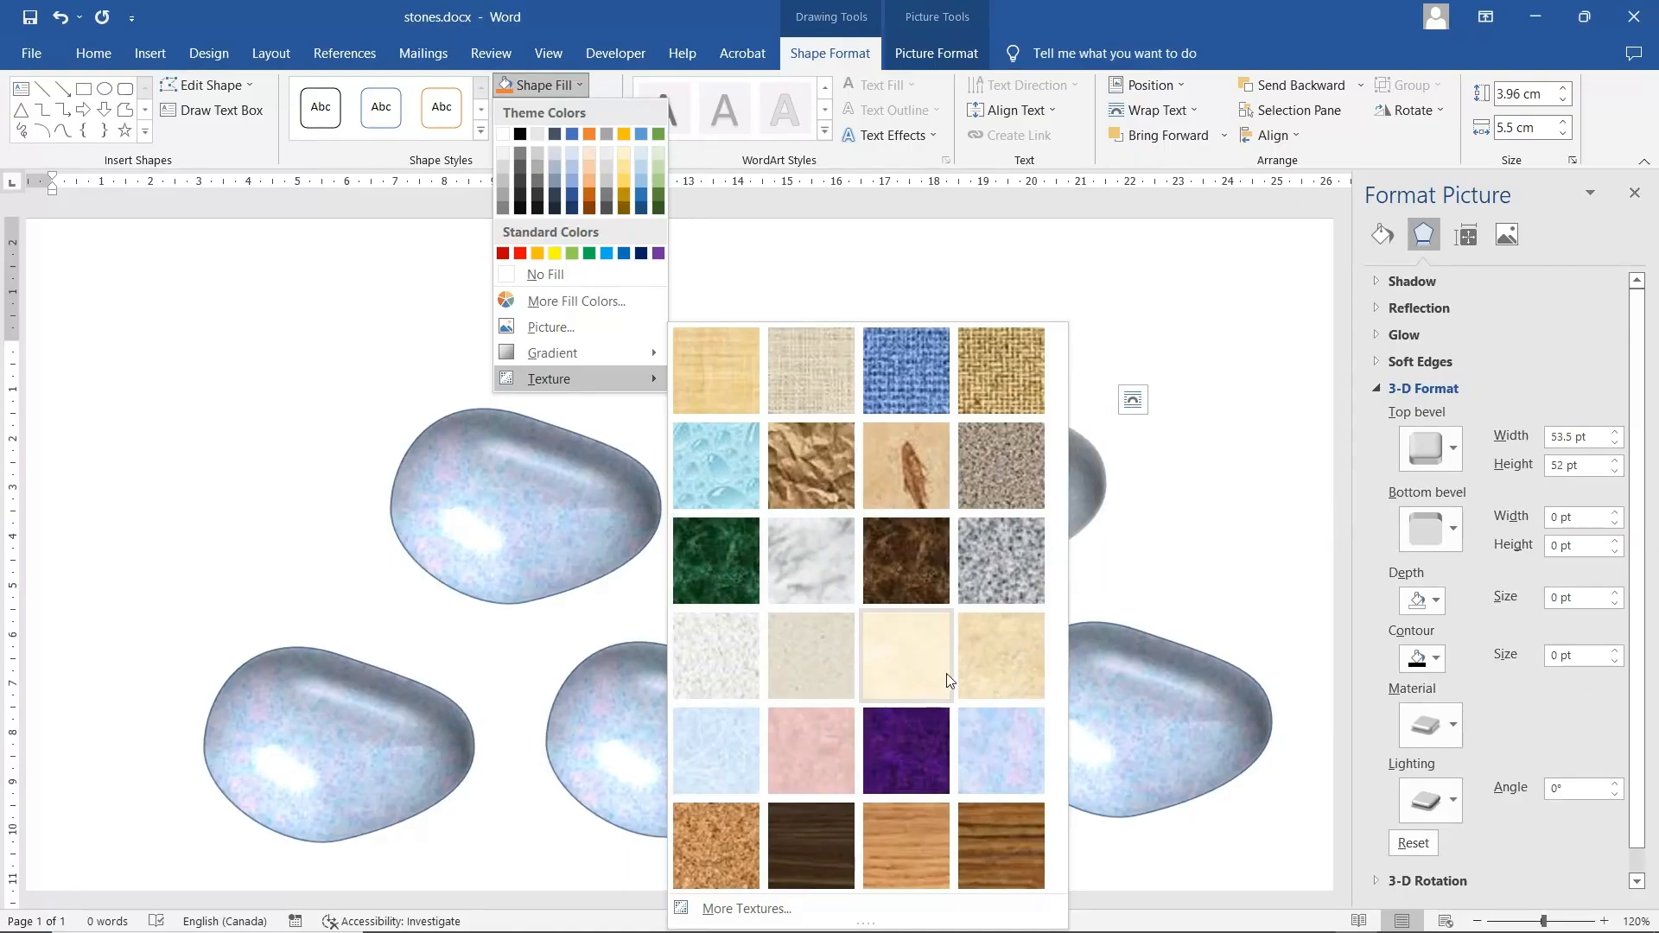
{"action": "left_click", "coordinate": [1002, 671]}
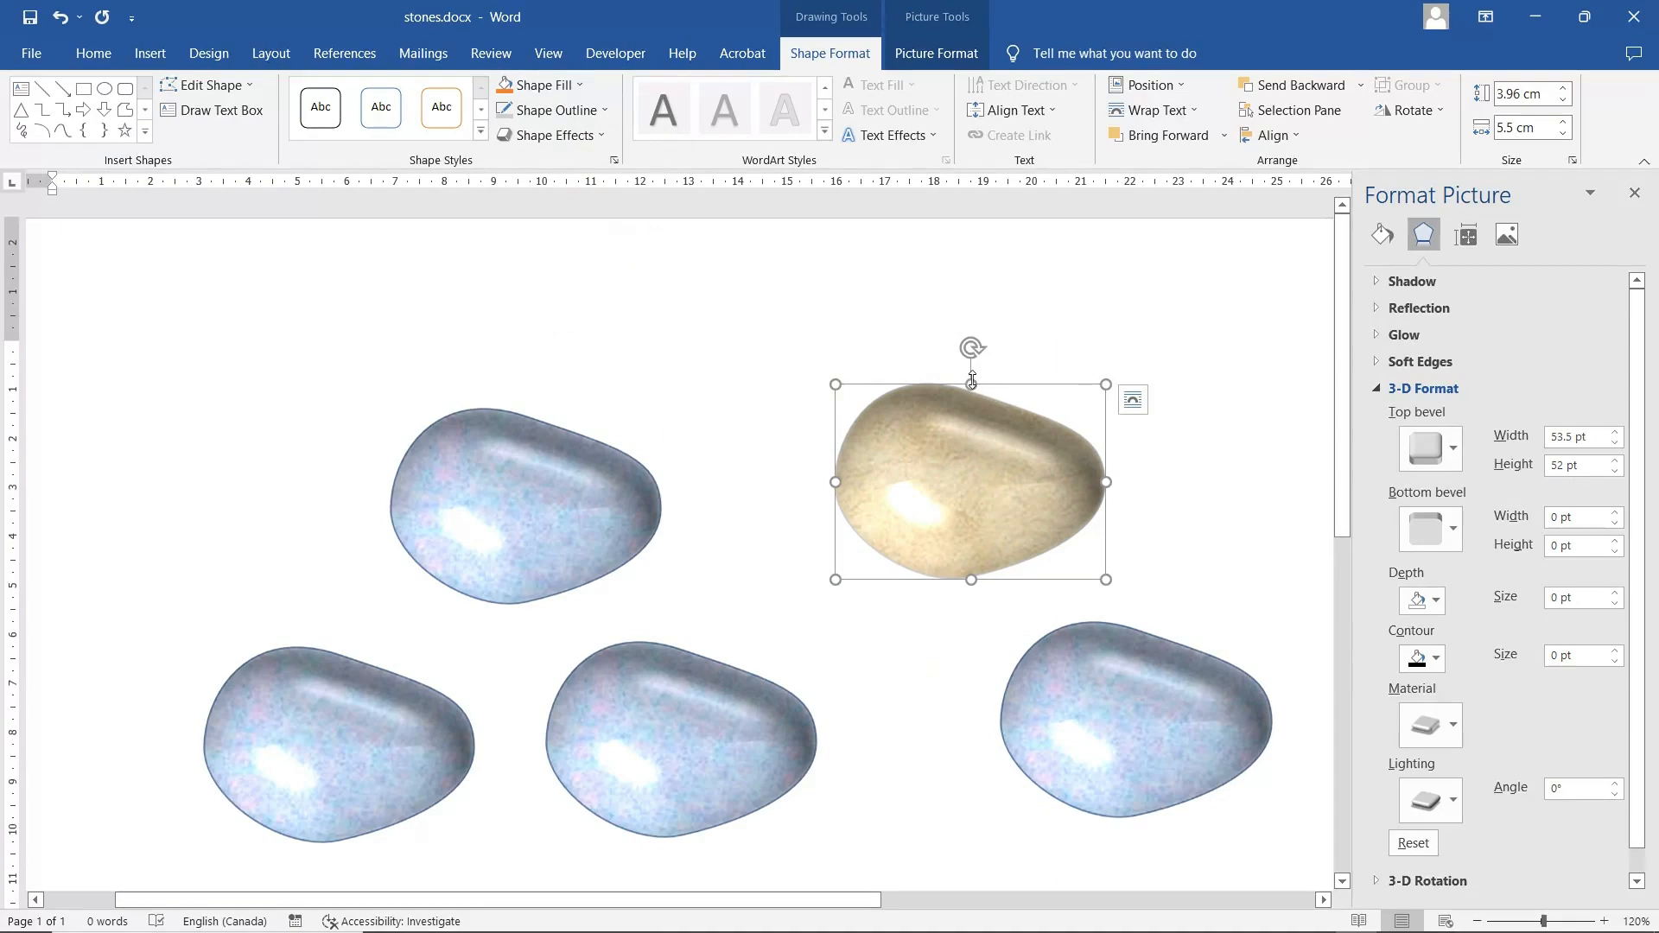
{"action": "left_click_drag", "start_coordinate": [972, 384], "coordinate": [972, 346]}
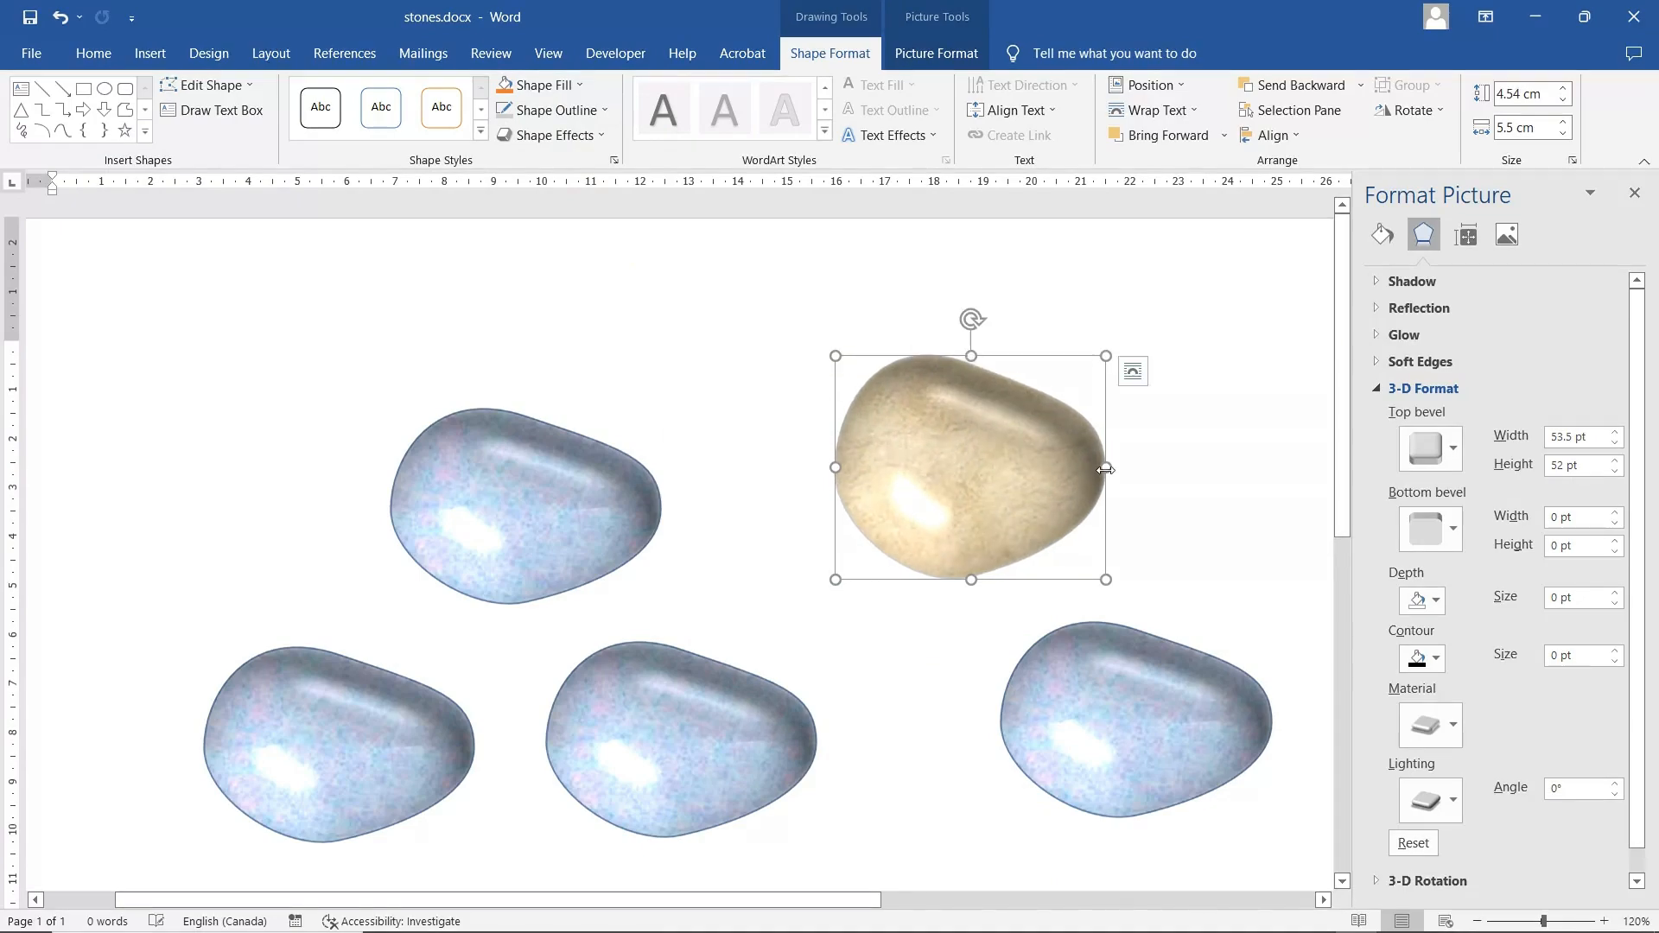
{"action": "left_click_drag", "start_coordinate": [1099, 469], "coordinate": [1092, 471]}
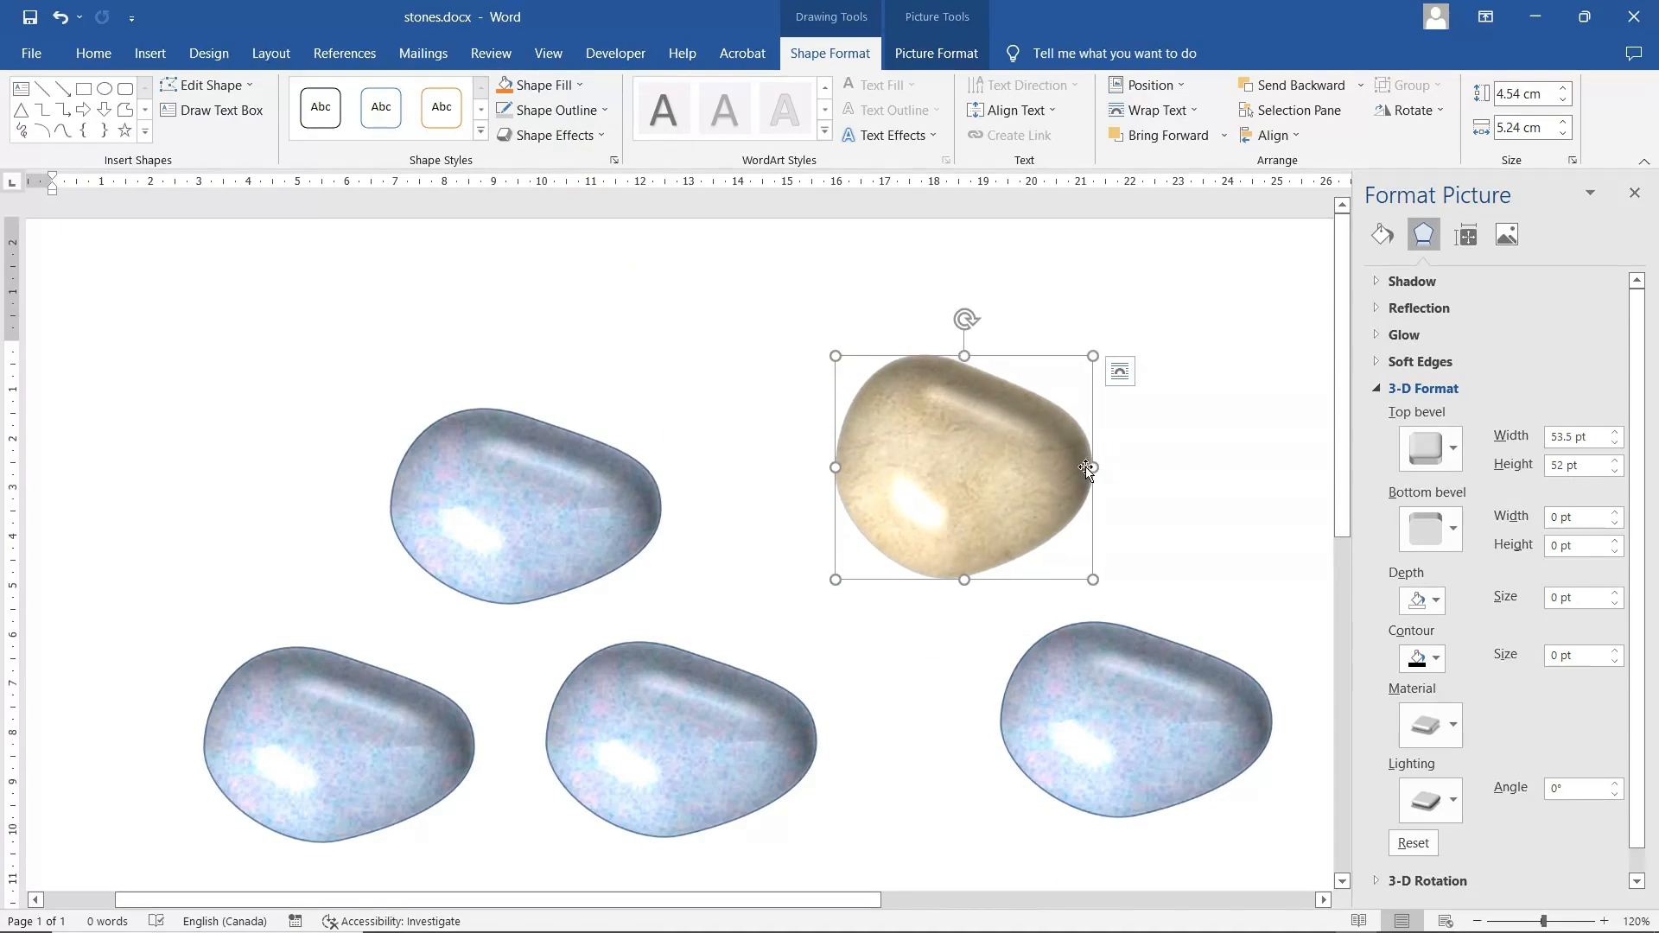
- Show the picture or texture fill settings of the tan pebble
{"action": "left_click", "coordinate": [1383, 235]}
{"action": "left_click", "coordinate": [1398, 281]}
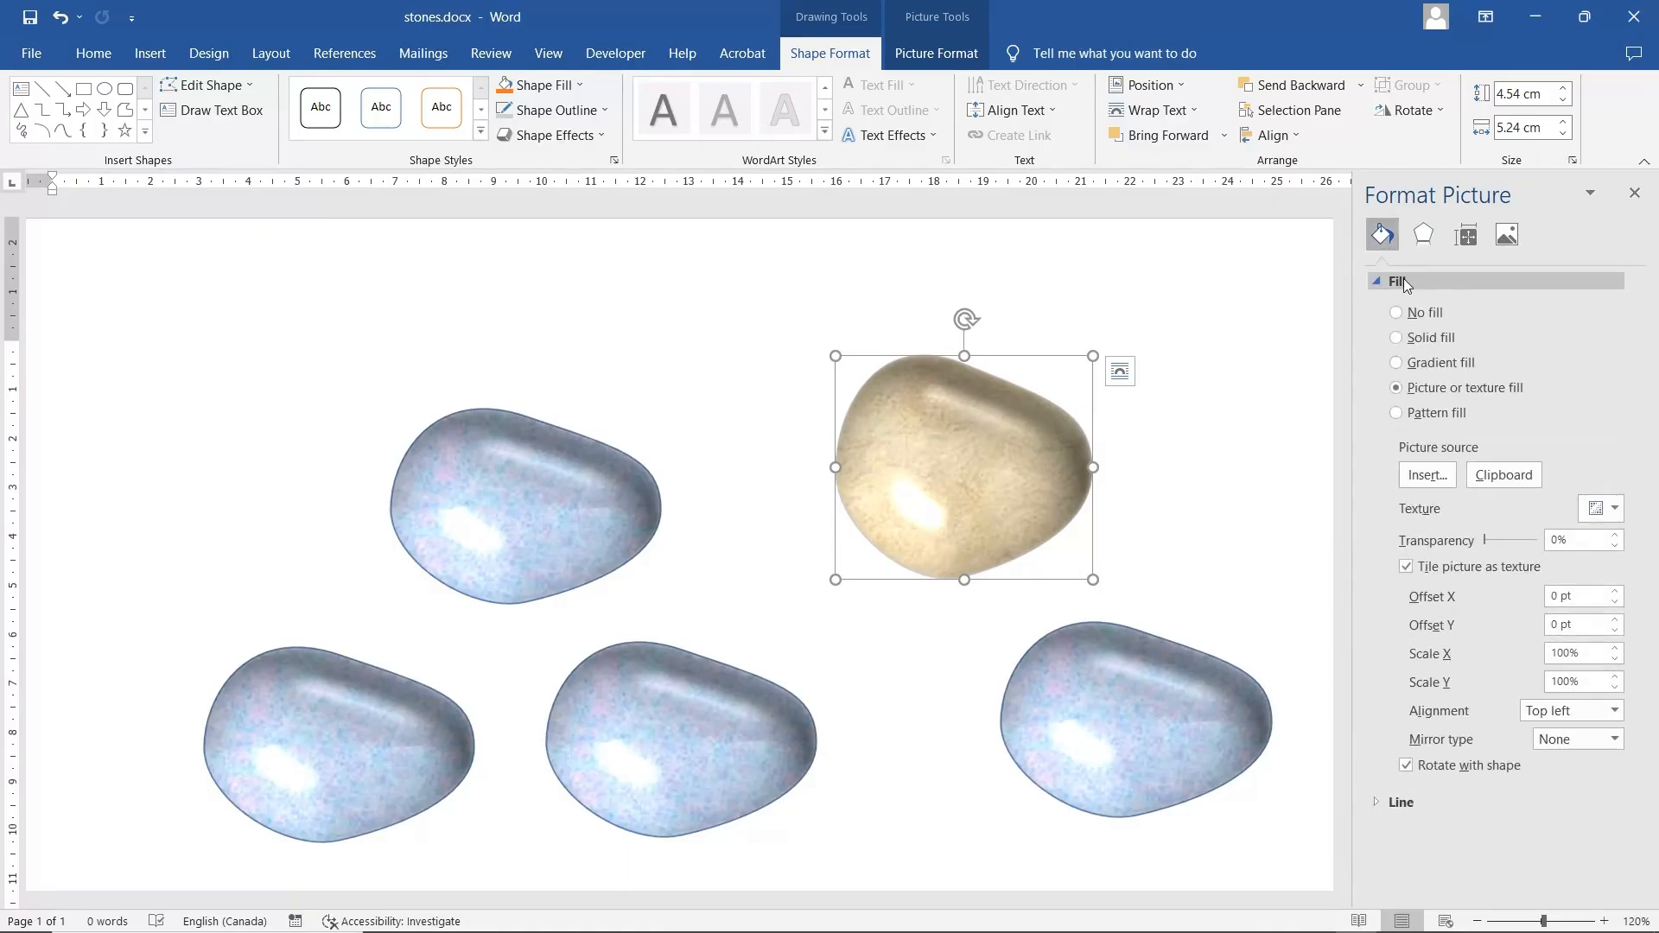